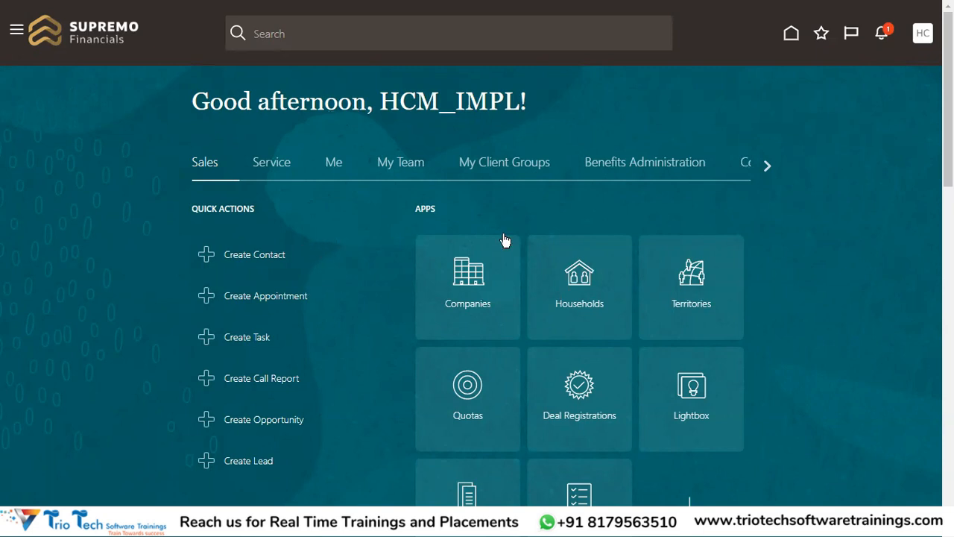
Step: Go to Setup and Maintenance and switch the setup offering to Workforce Deployment
left_click(929, 44)
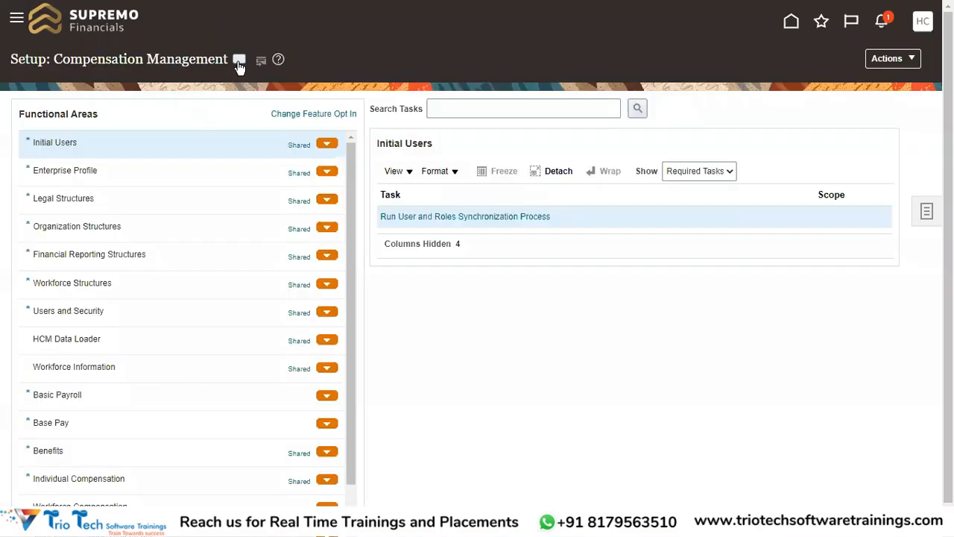
left_click(240, 61)
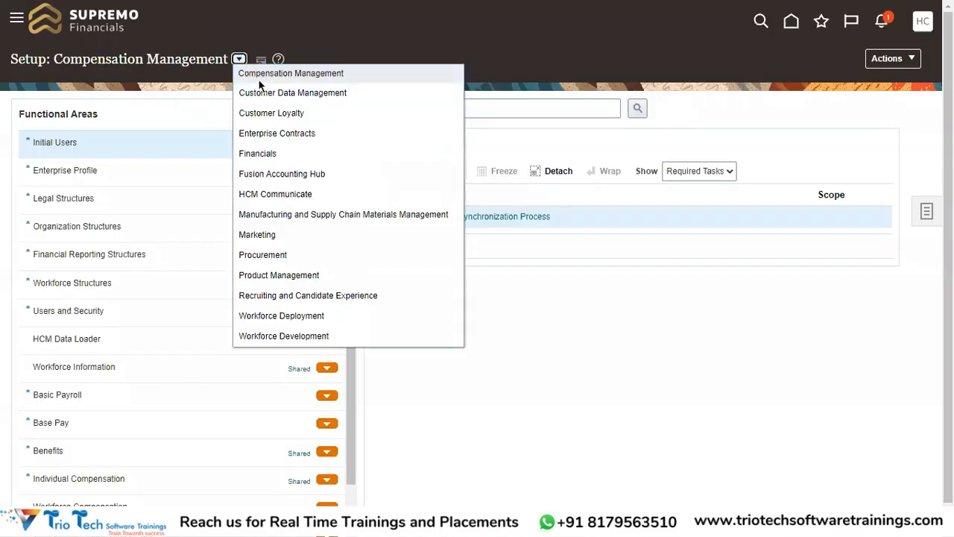
scroll(298, 261, "down", 1)
left_click(162, 103)
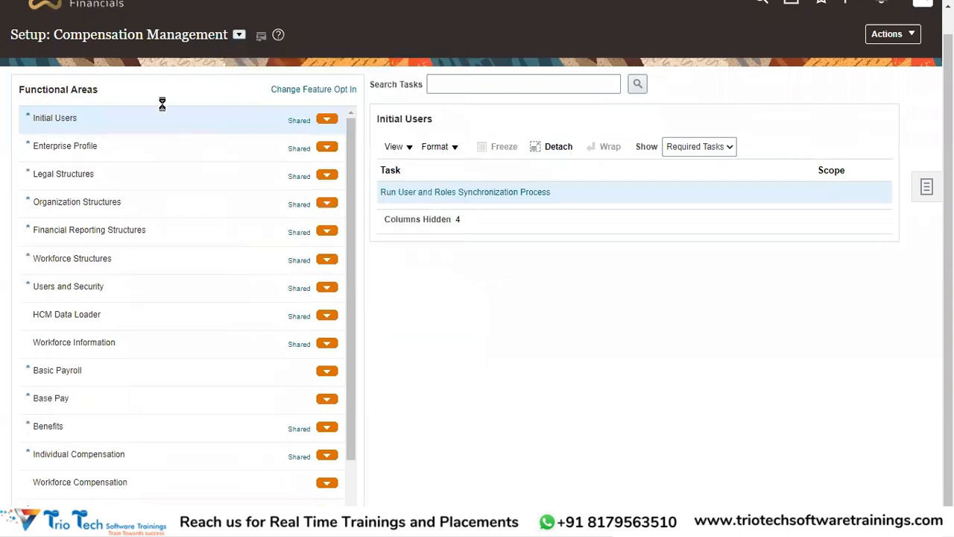
scroll(299, 149, "up", 1)
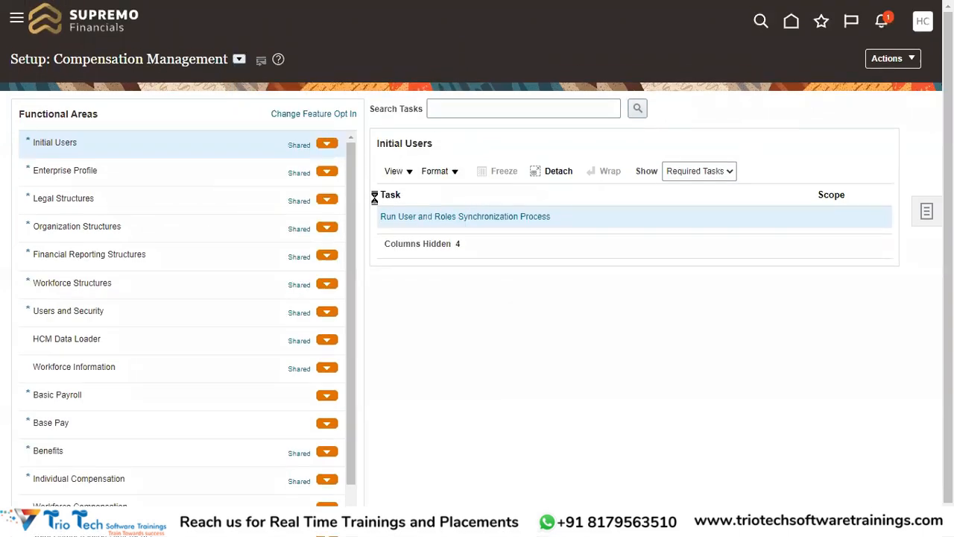
Step: Search the setup tasks for "Manage Enterprise HCM Information"
left_click(497, 111)
type("Mana")
type("ge En")
type("ter")
type("pris")
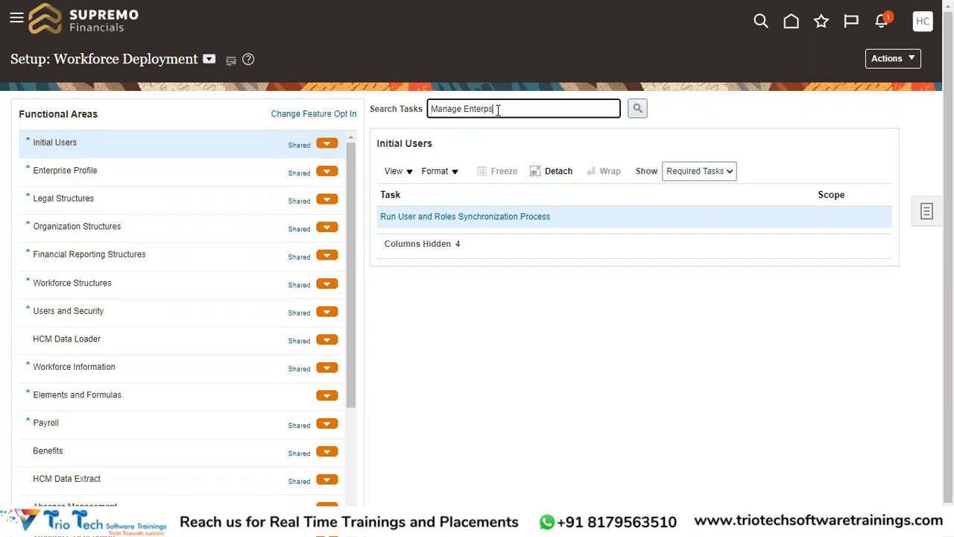
type("e HCM Information")
key("Return")
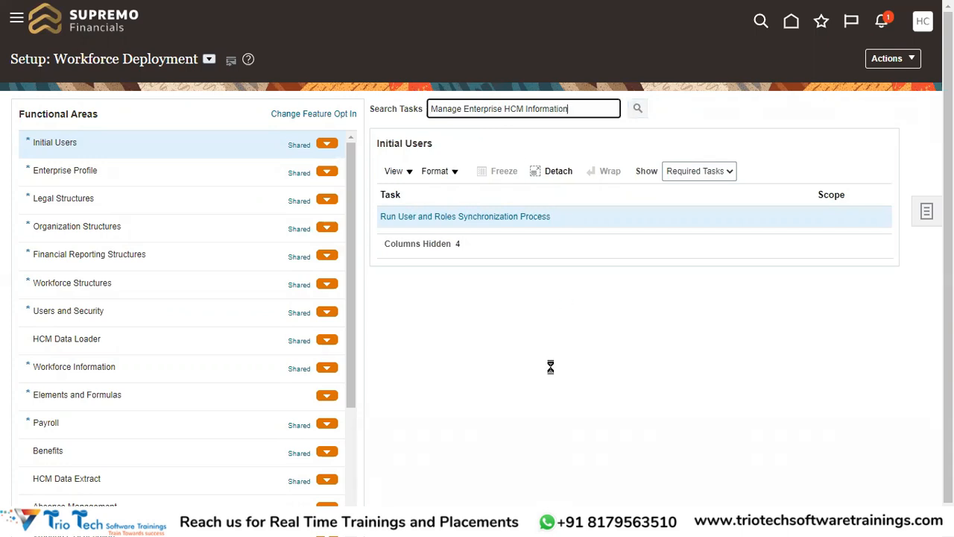
Step: Open the Manage Enterprise HCM Information task and edit the Vijaya Center enterprise record using the Correct option
left_click(445, 218)
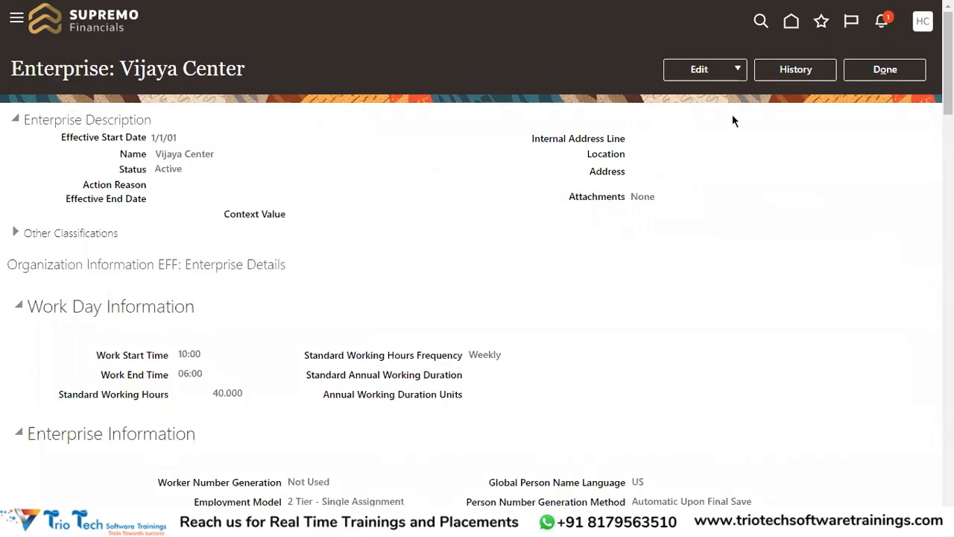
left_click(741, 81)
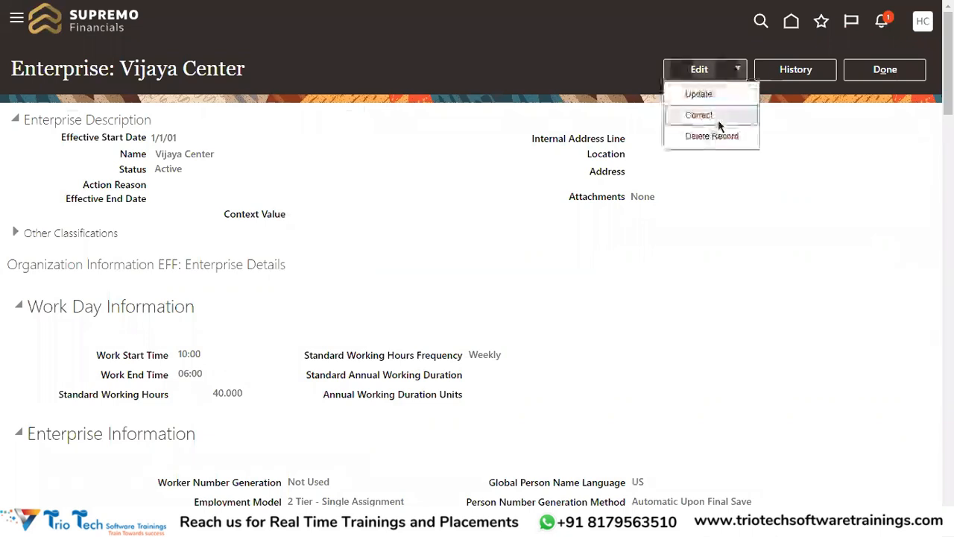
left_click(718, 119)
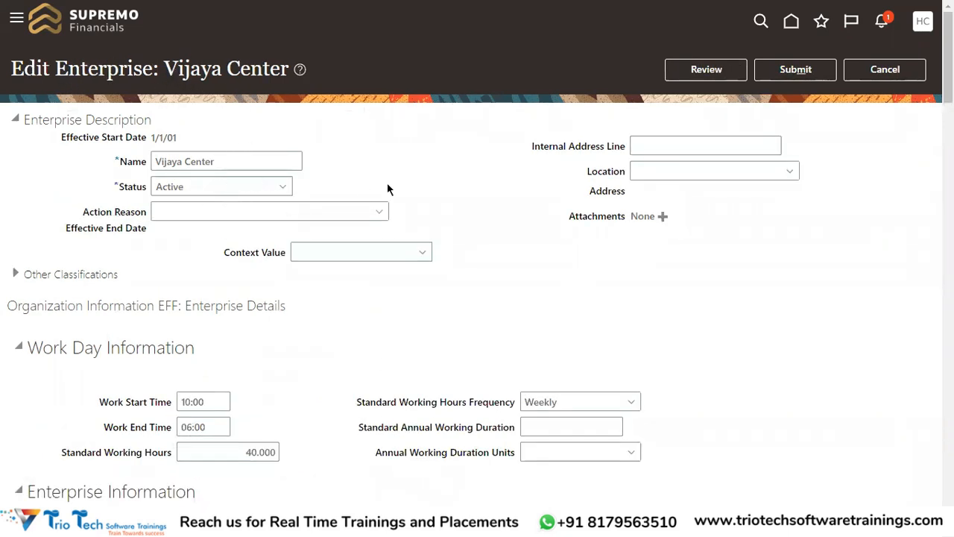
Step: Examine the enterprise's name, Work Day Information and Enterprise Information, down to the Person Creation Duplicate Check setting
left_click_drag(228, 168, 120, 197)
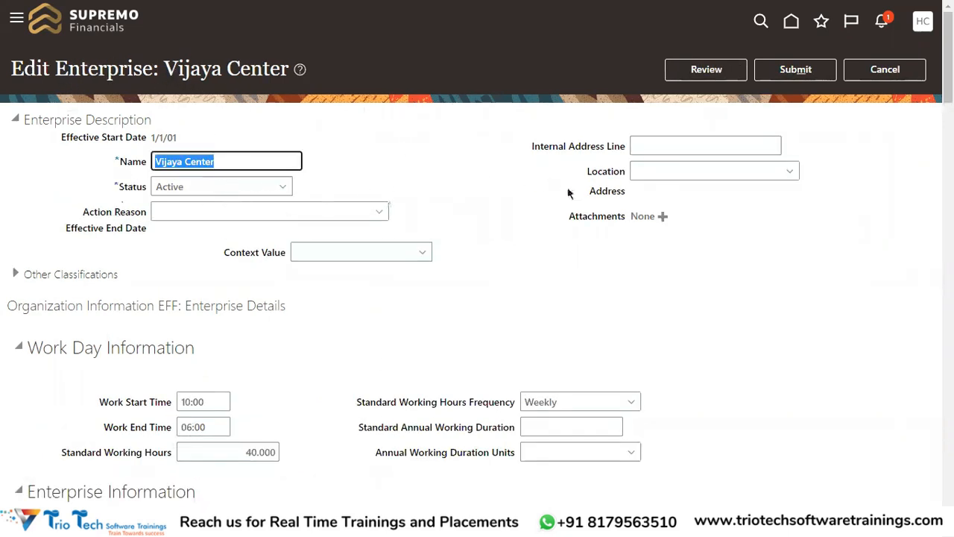
scroll(566, 253, "down", 3)
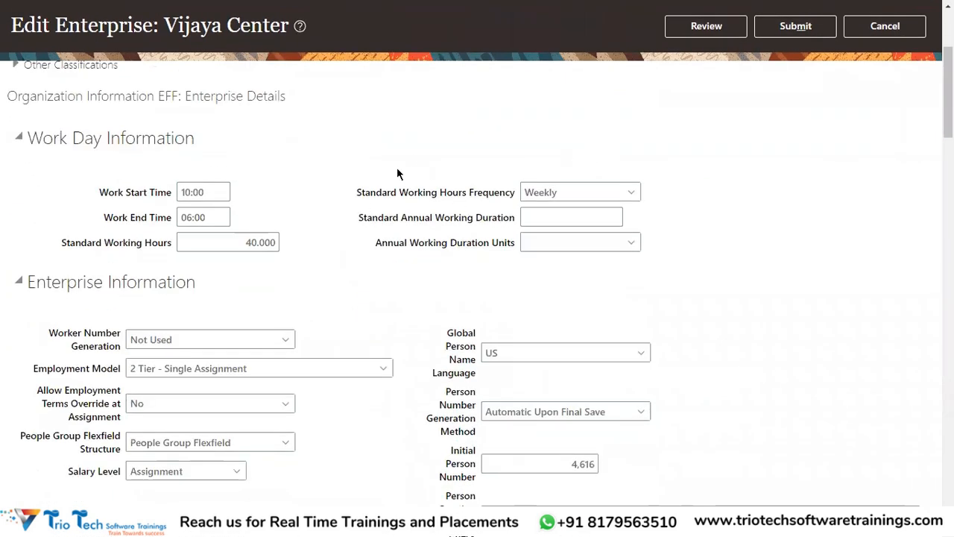
scroll(224, 224, "down", 1)
left_click_drag(36, 212, 172, 212)
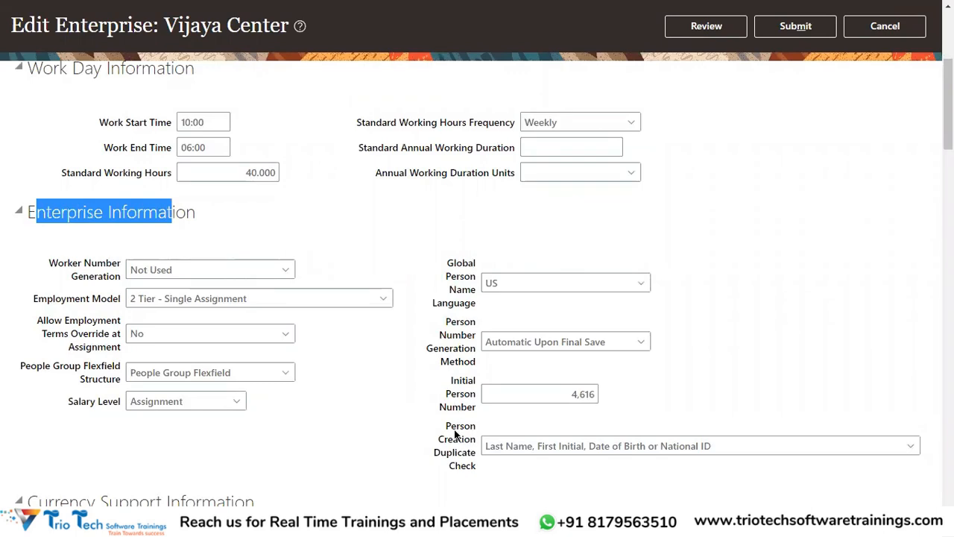
left_click_drag(446, 425, 477, 439)
scroll(522, 387, "down", 2)
left_click_drag(478, 327, 440, 293)
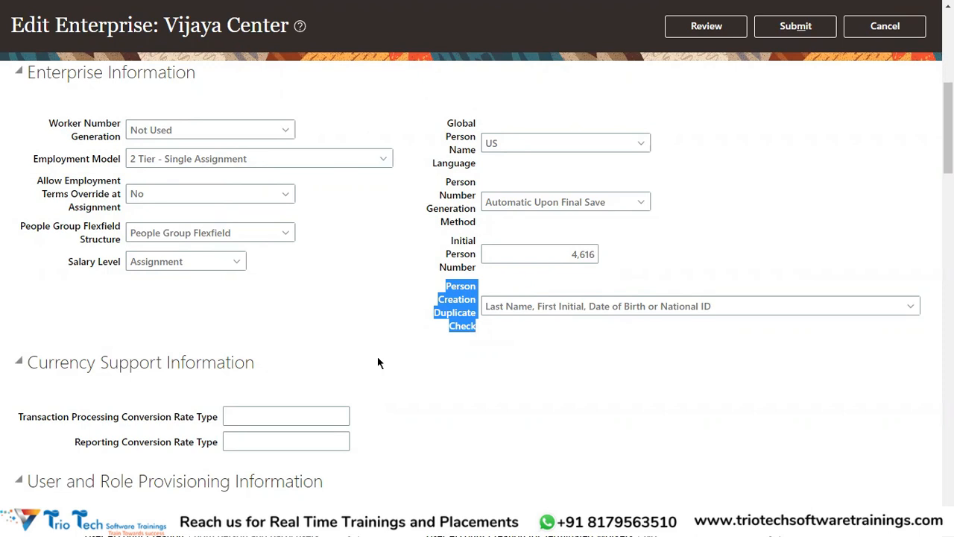
Step: Review the Person Creation Duplicate Check setting in Enterprise Information and the matching criteria it uses
scroll(421, 300, "up", 10)
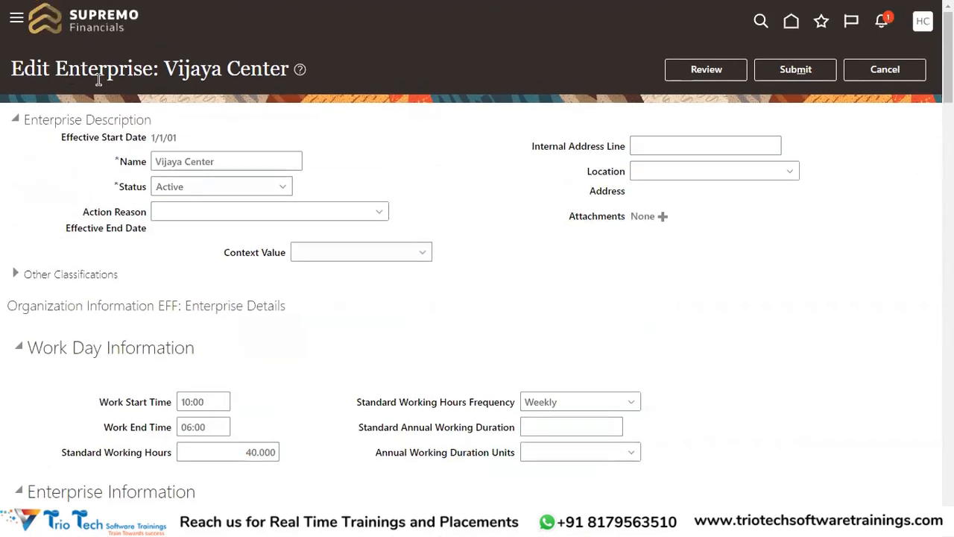
double_click(97, 69)
scroll(501, 209, "down", 5)
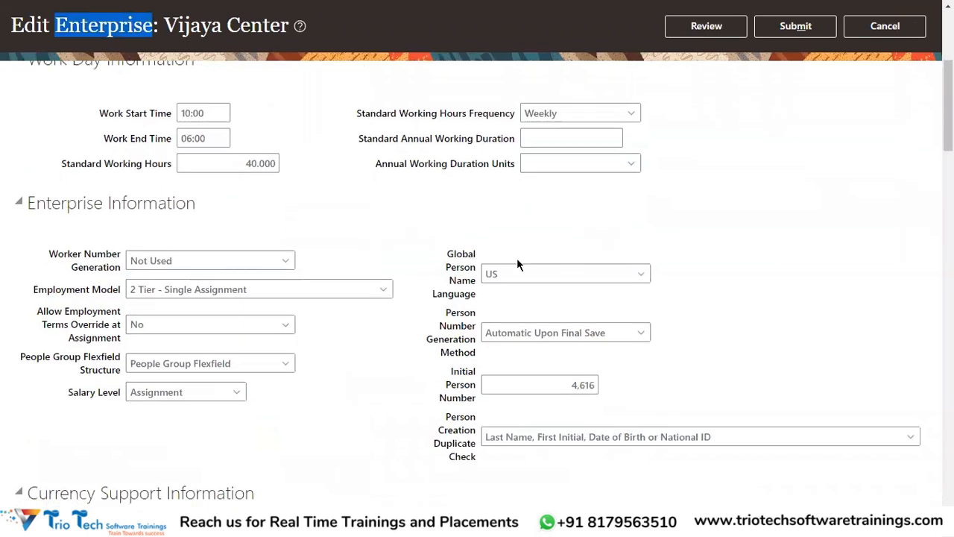
left_click_drag(444, 216, 476, 261)
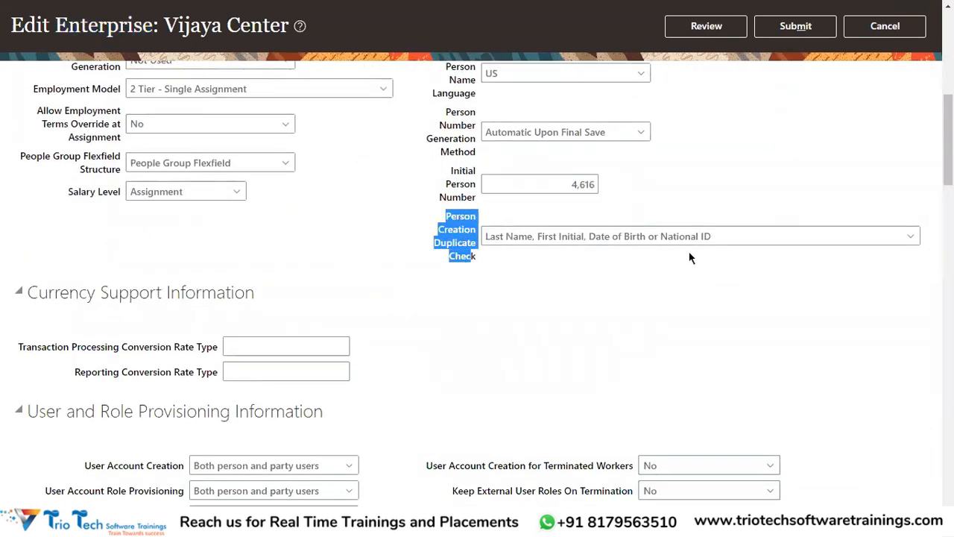
left_click_drag(719, 237, 483, 237)
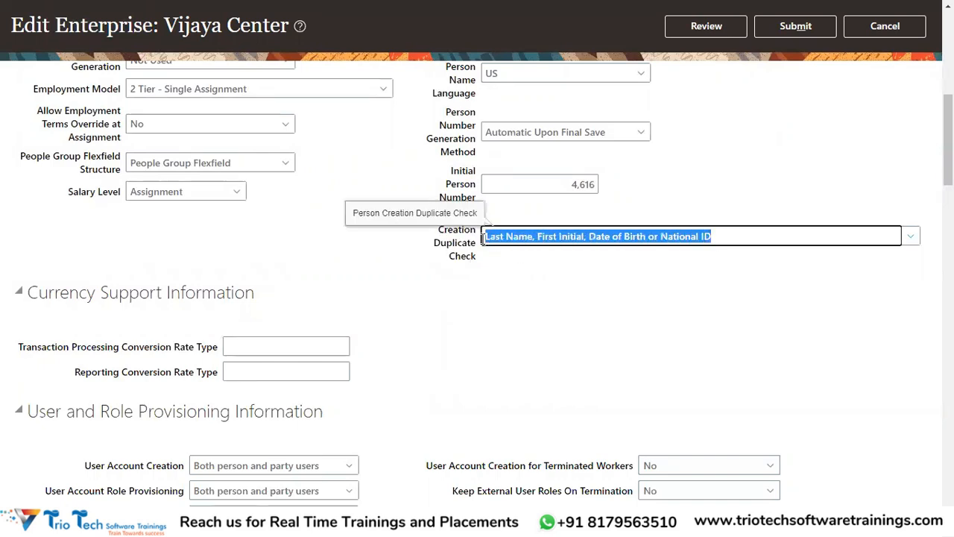
scroll(514, 315, "up", 1)
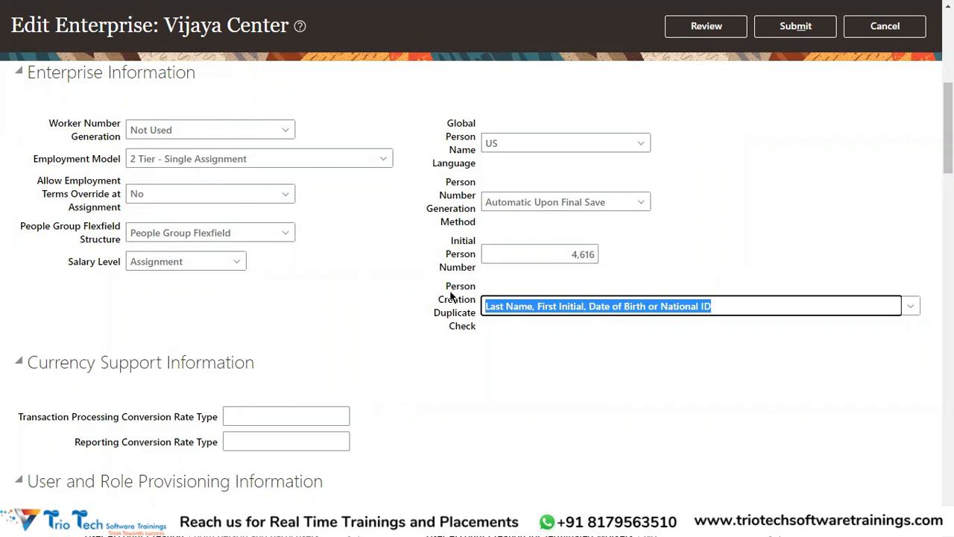
left_click_drag(445, 288, 472, 324)
left_click_drag(446, 288, 473, 315)
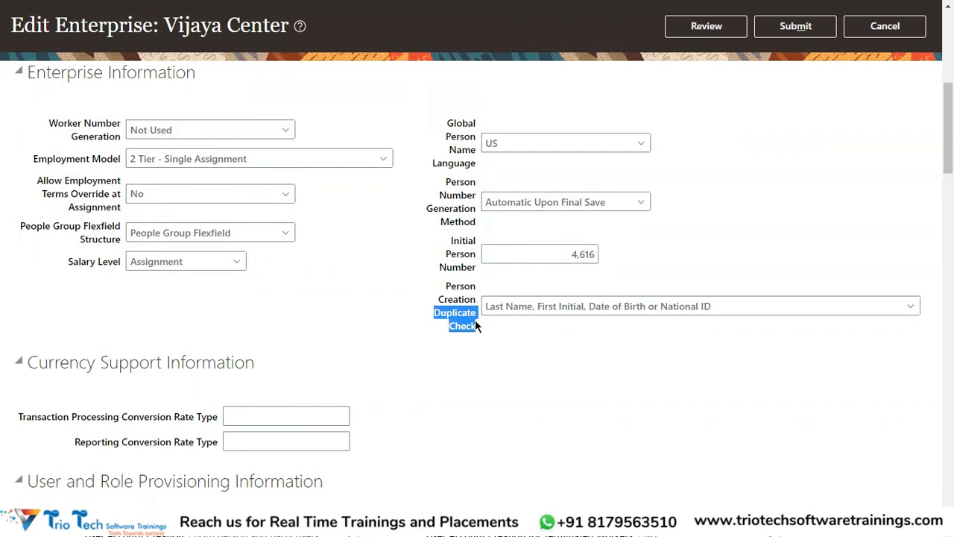
left_click_drag(444, 289, 475, 302)
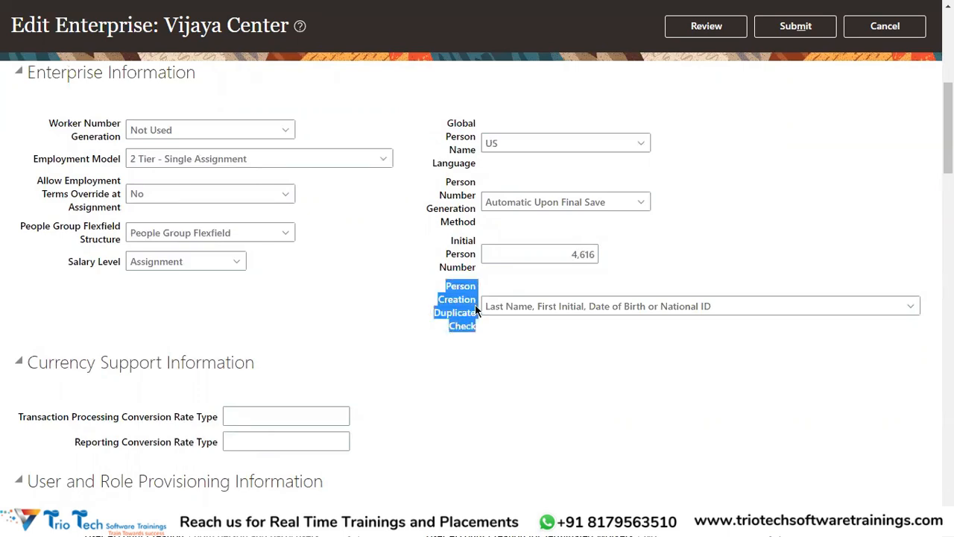
left_click(477, 358)
Step: Set Person Creation Duplicate Check to None
left_click_drag(449, 289, 470, 326)
left_click(913, 308)
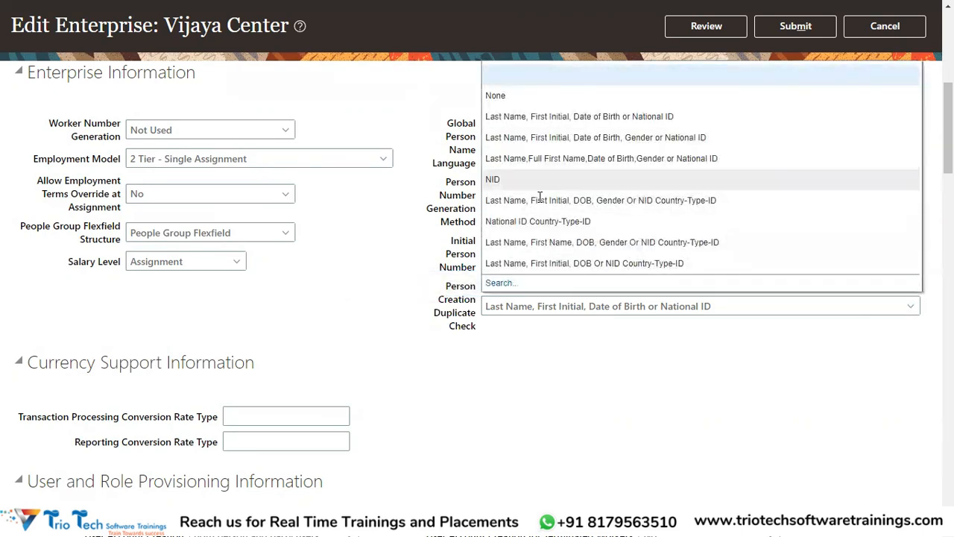
left_click(507, 95)
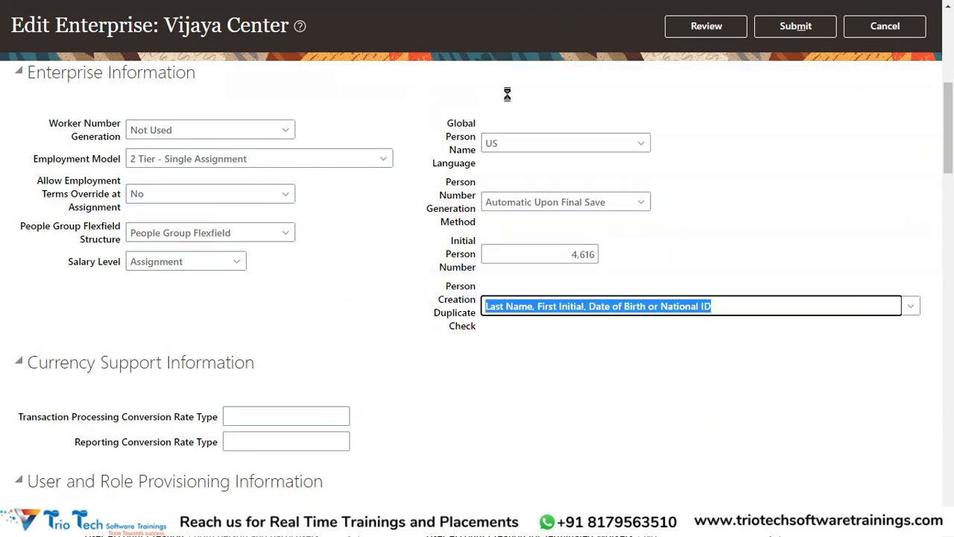
left_click_drag(432, 314, 477, 326)
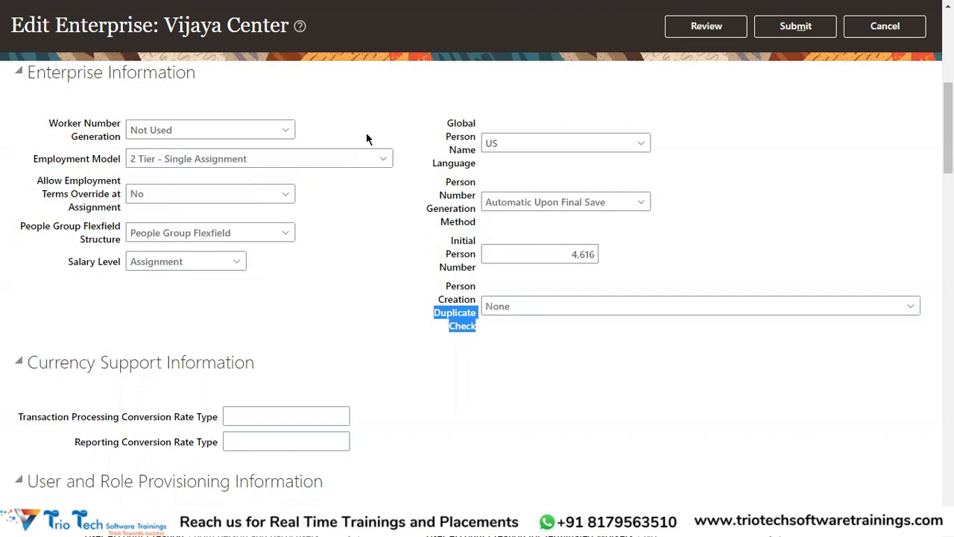
left_click_drag(534, 306, 477, 310)
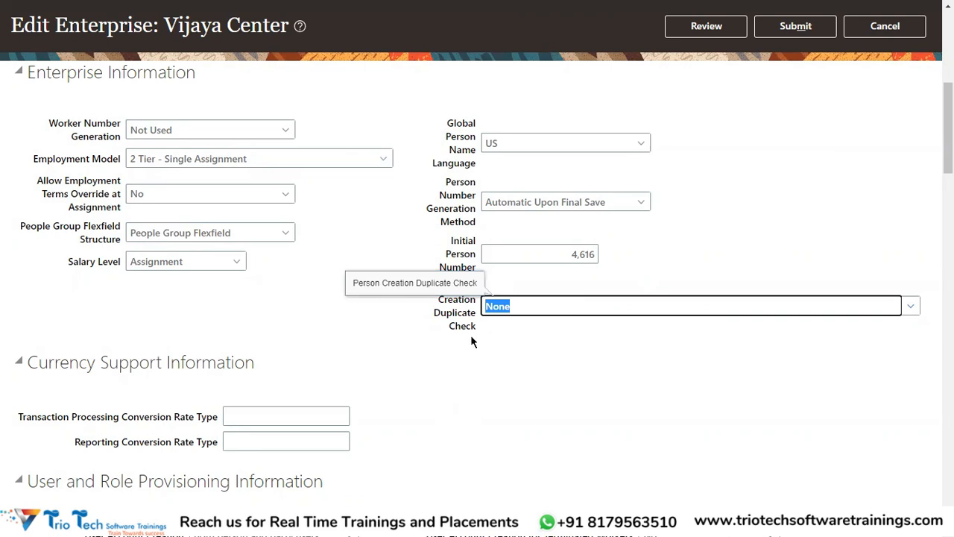
left_click_drag(436, 313, 480, 314)
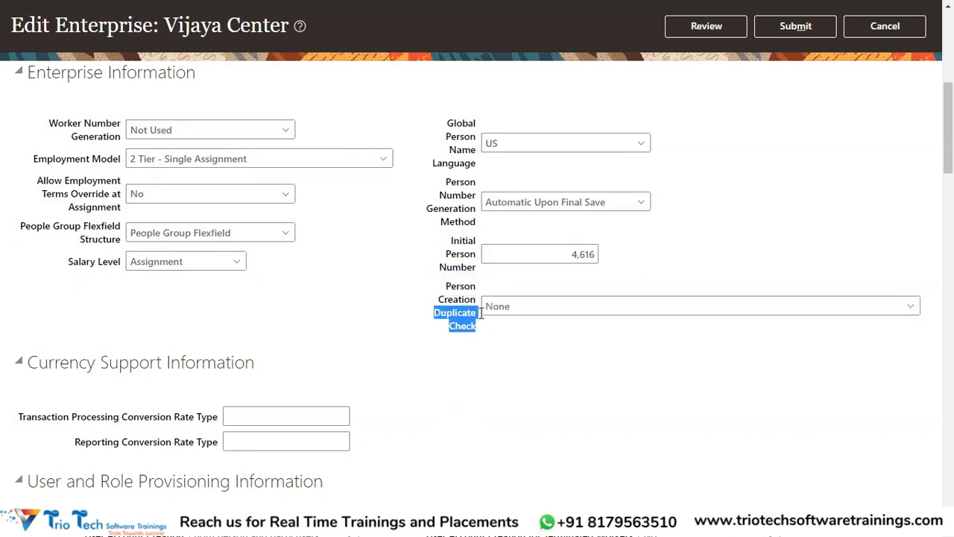
left_click(518, 311)
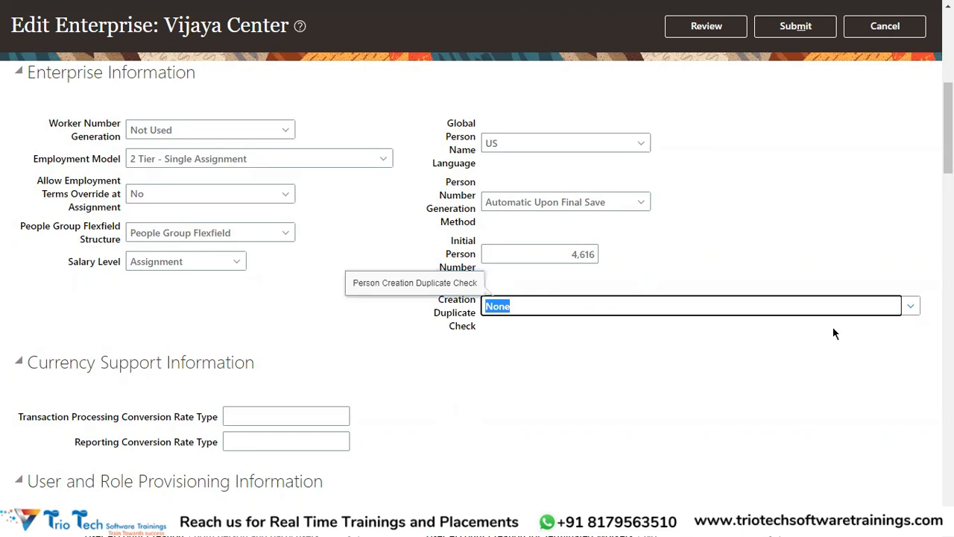
Step: Set Person Creation Duplicate Check to "Last Name, First Initial, Date of Birth or National ID"
left_click(913, 308)
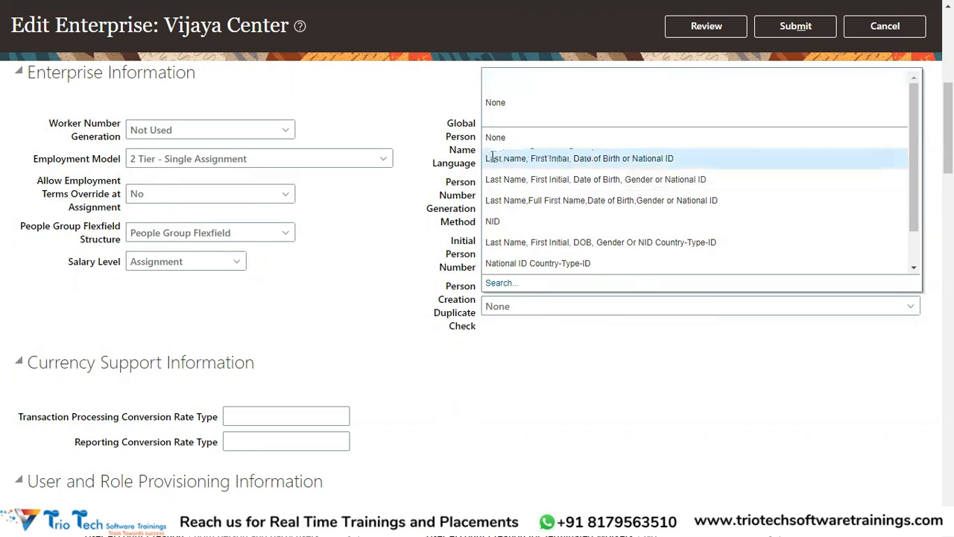
left_click(589, 158)
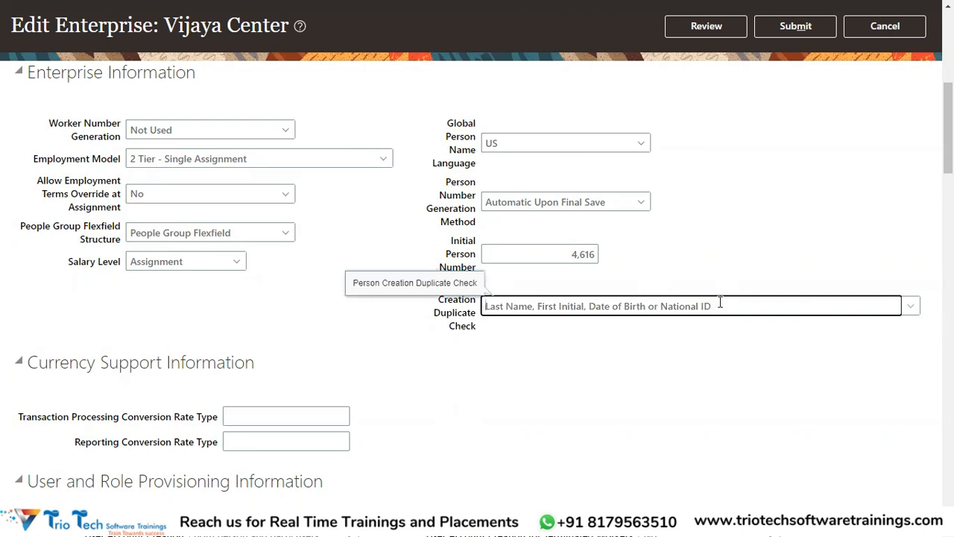
left_click_drag(721, 306, 484, 306)
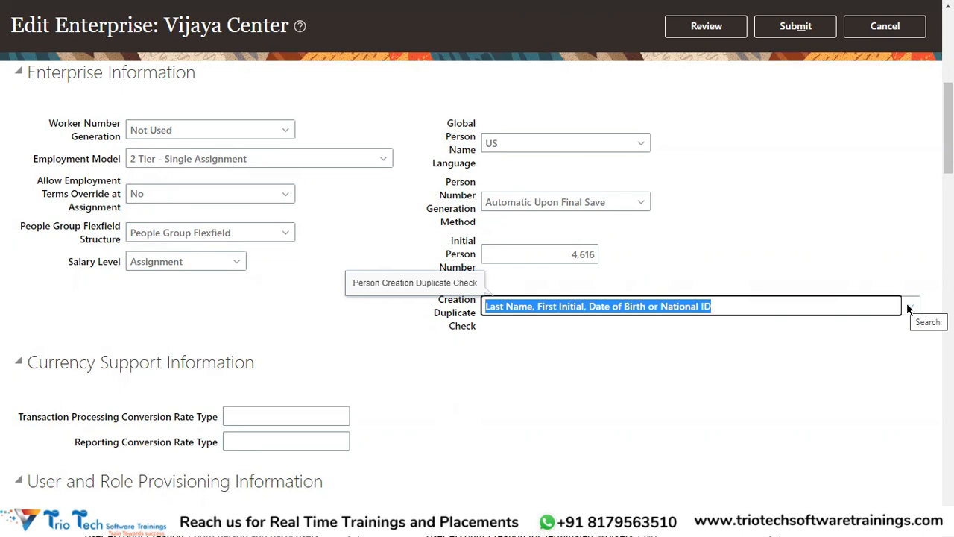
Step: Examine each matching criterion in the selected duplicate check option: last name, first initial, date of birth, and the alternative national ID
left_click(602, 366)
left_click_drag(660, 307, 717, 305)
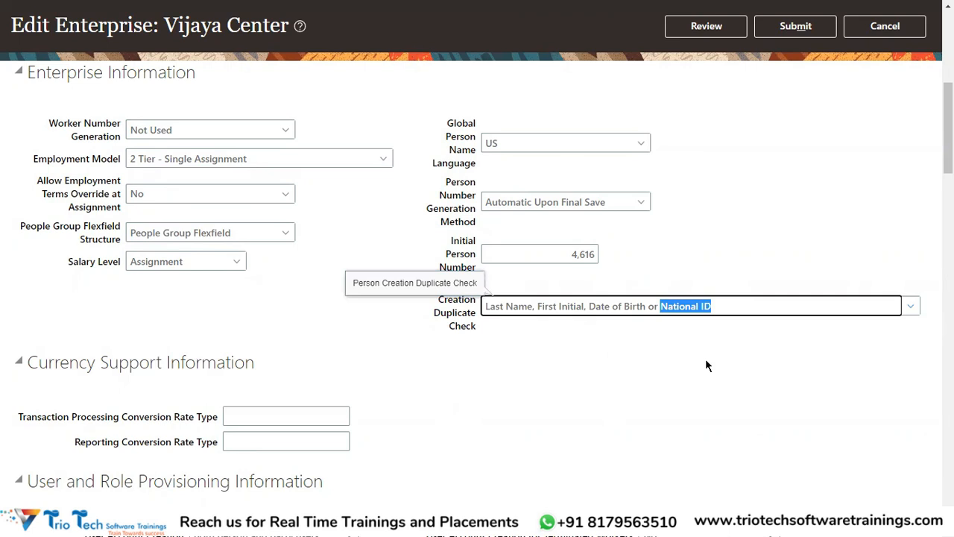
left_click_drag(646, 306, 478, 300)
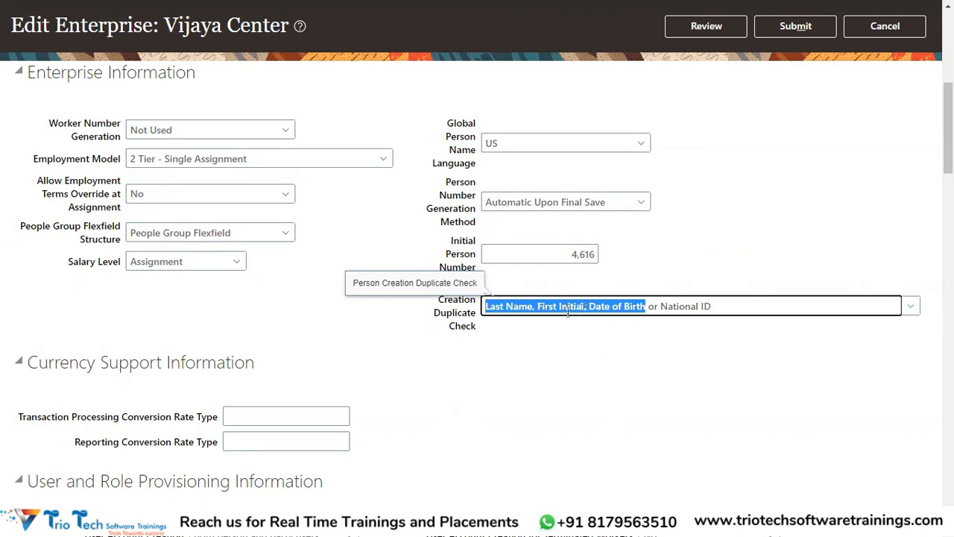
double_click(525, 309)
double_click(568, 310)
left_click(605, 305)
double_click(606, 306)
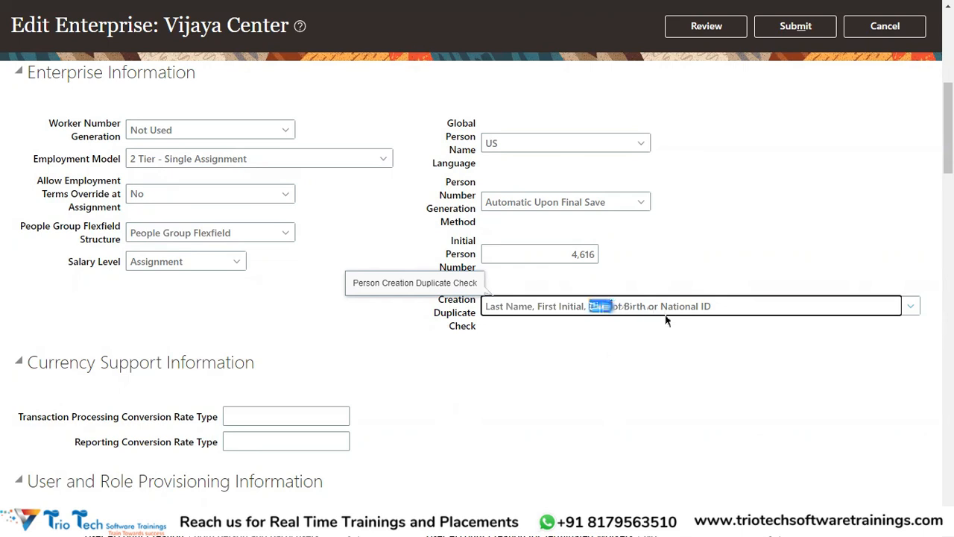
left_click(654, 306)
left_click_drag(646, 305, 486, 306)
left_click_drag(674, 305, 737, 304)
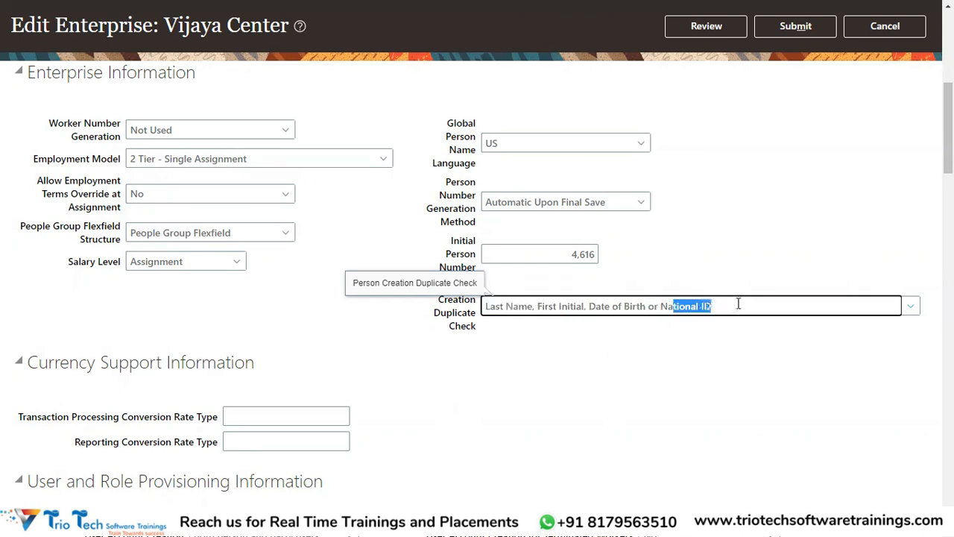
Step: Set Person Creation Duplicate Check to NID
left_click(911, 306)
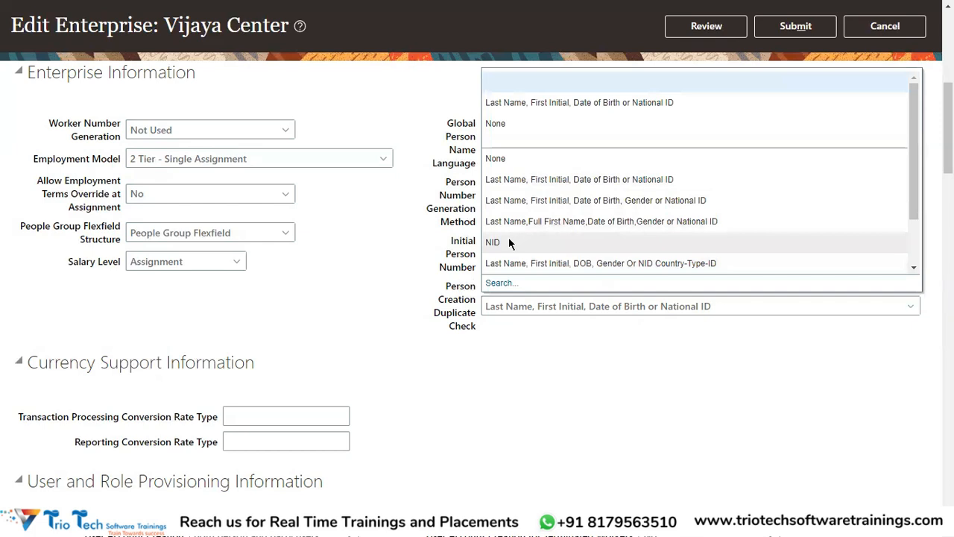
left_click(738, 380)
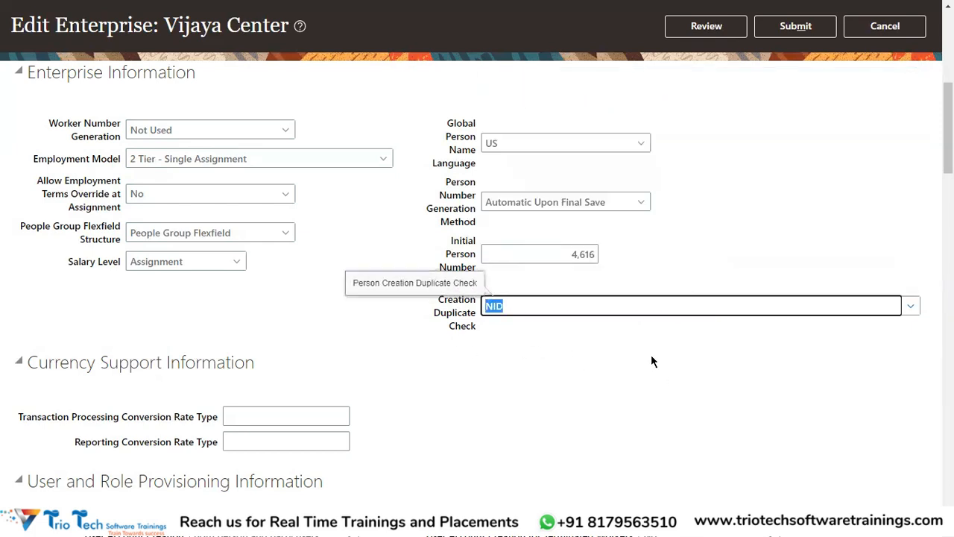
Step: Set Person Creation Duplicate Check to "Last Name, First Initial, Date of Birth or National ID" and review its criteria
left_click(562, 305)
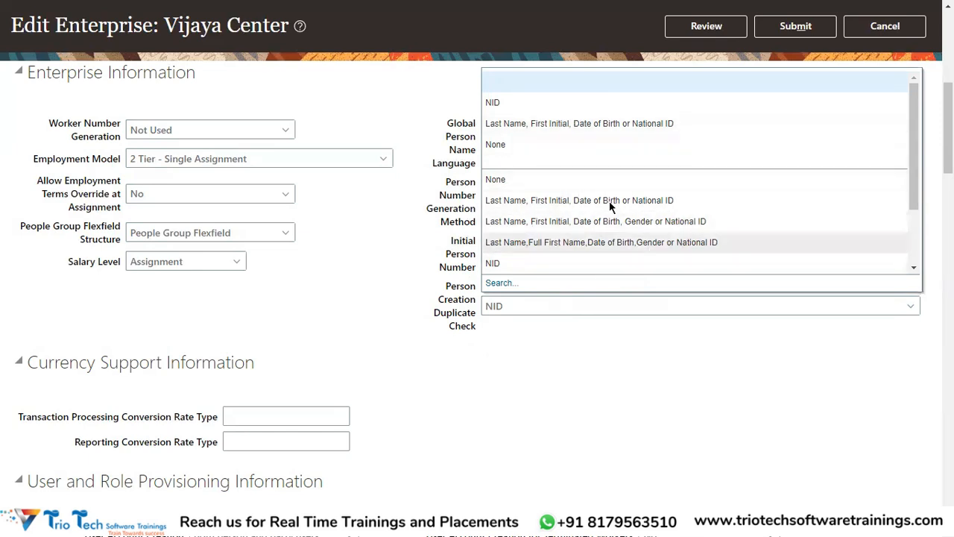
left_click(617, 122)
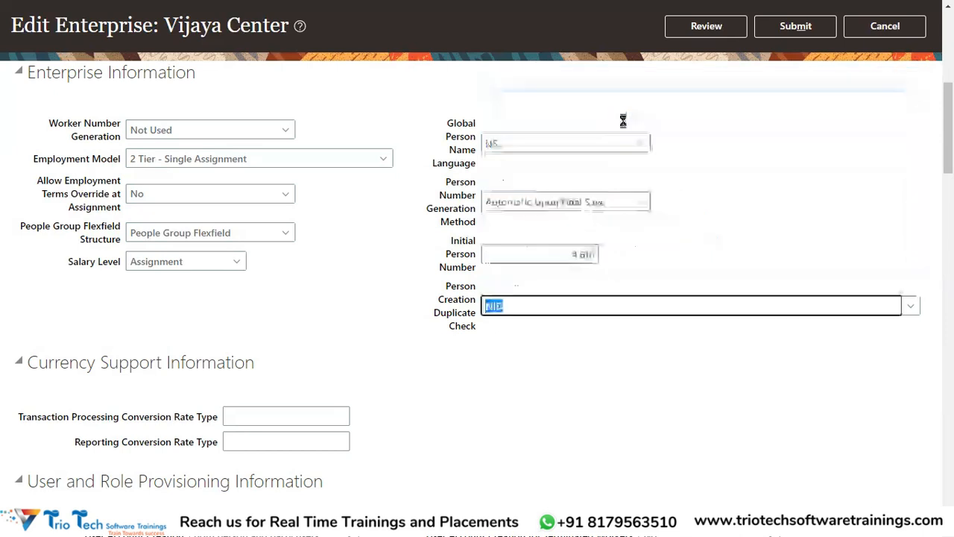
left_click_drag(537, 306, 487, 307)
double_click(572, 306)
left_click_drag(590, 306, 722, 300)
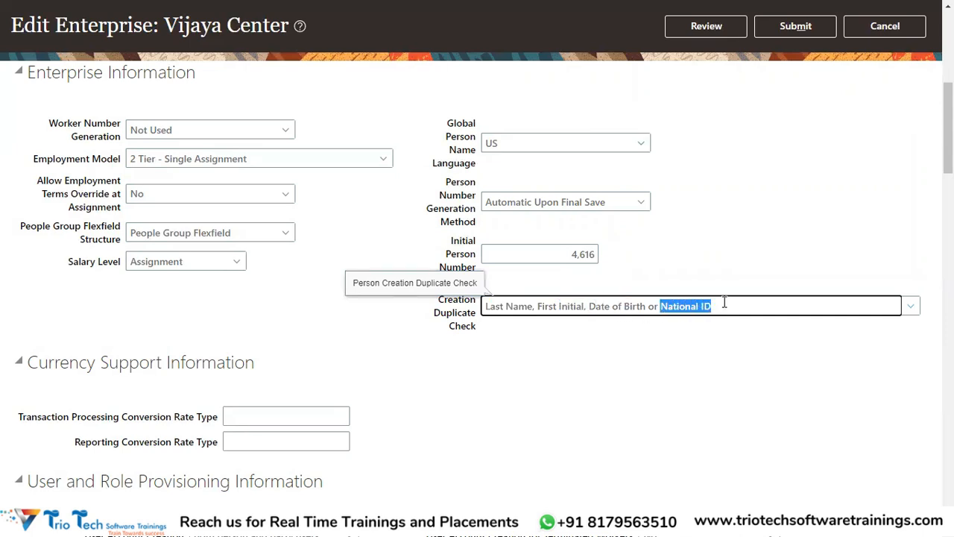
Step: Submit the enterprise changes and check the Person Creation Duplicate Check setting in the saved enterprise record
left_click(809, 31)
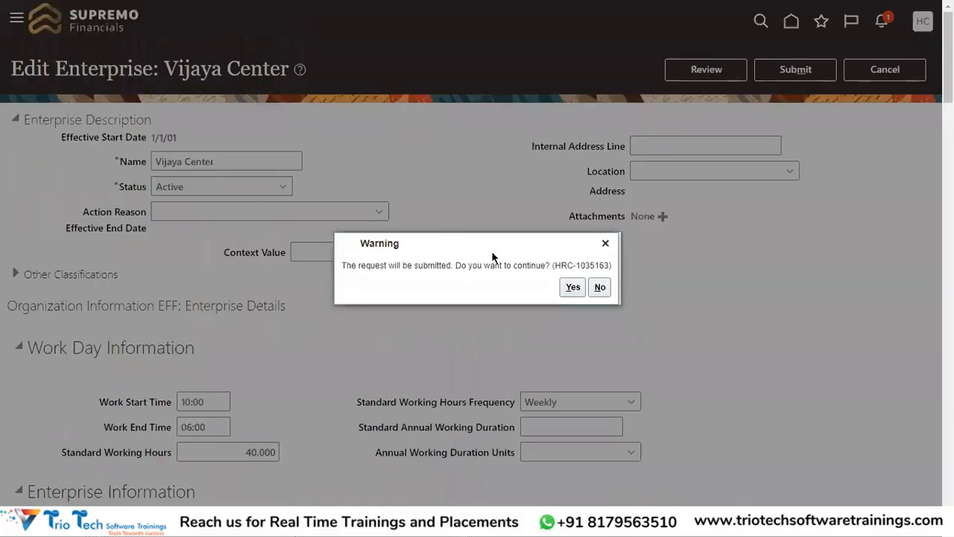
left_click(572, 287)
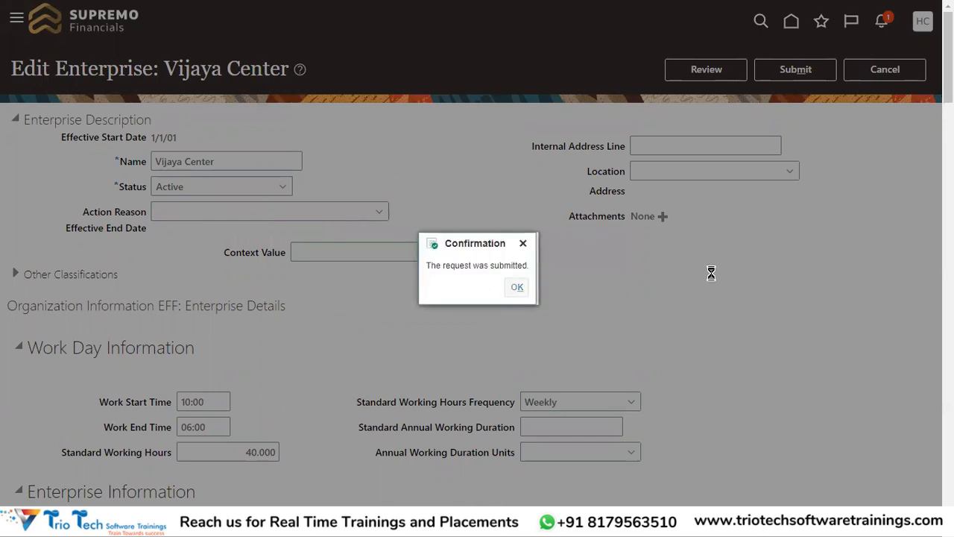
key("Return")
double_click(150, 142)
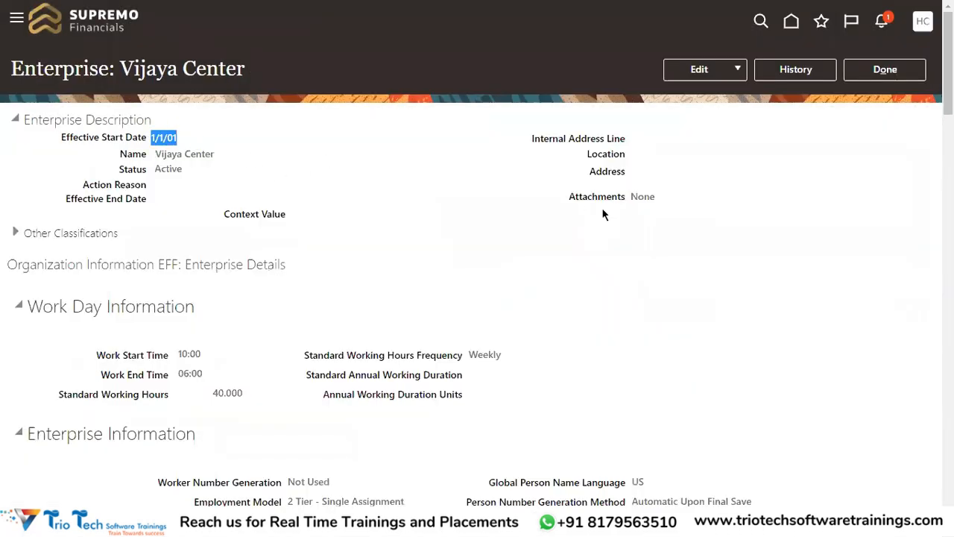
scroll(619, 324, "down", 3)
left_click_drag(480, 341, 631, 322)
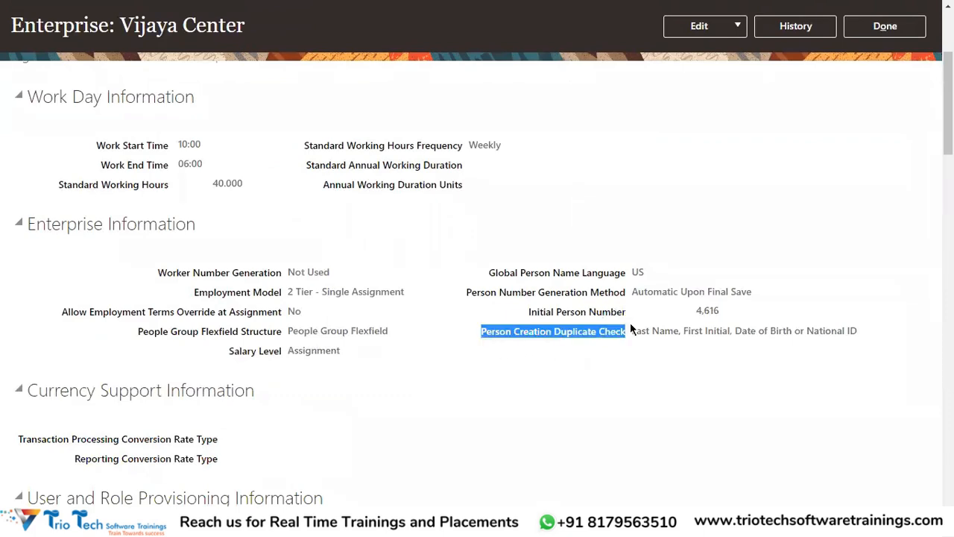
scroll(630, 322, "up", 3)
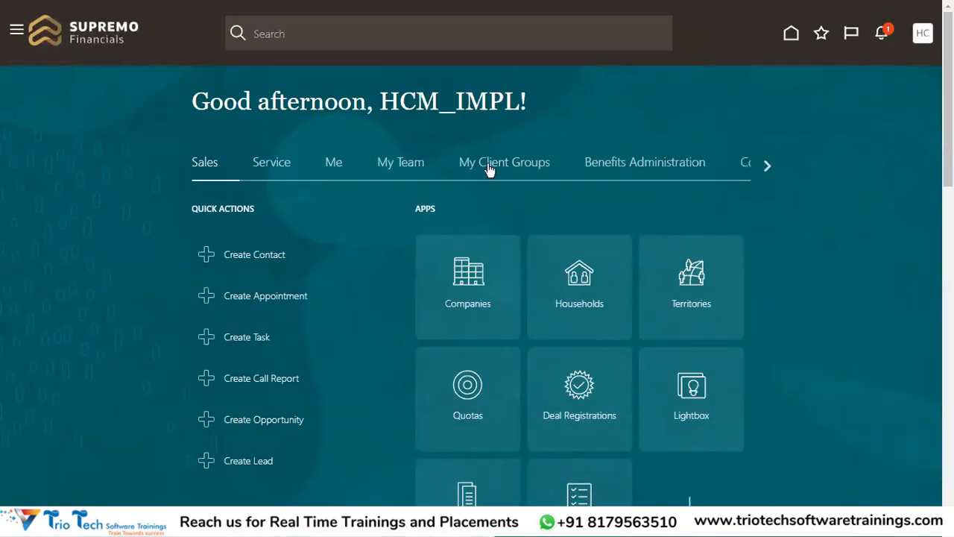
Step: Open Person Management for My Client Groups and copy the employee's person number from the note in Notepad++
left_click(489, 165)
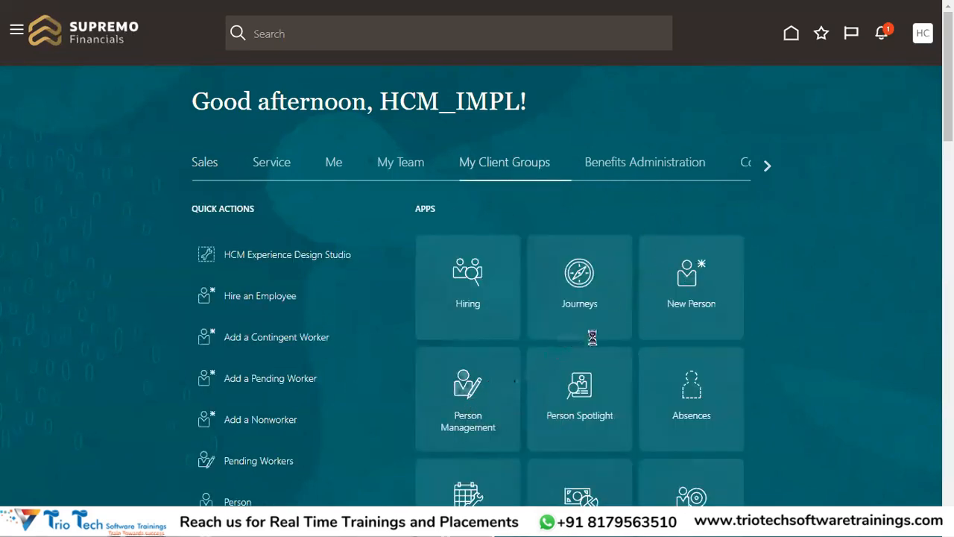
key("alt+Tab")
key("alt+Tab")
key("alt+Tab")
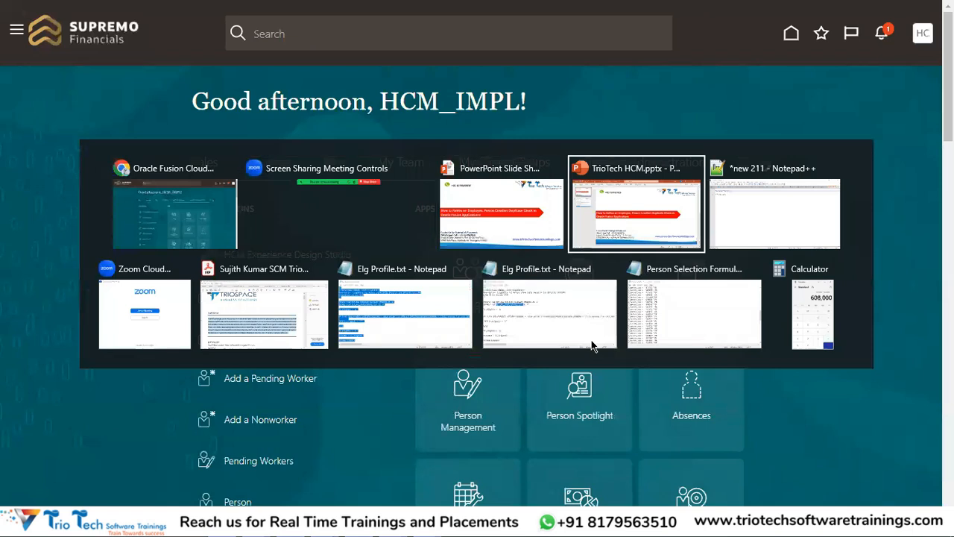
key("alt+Tab")
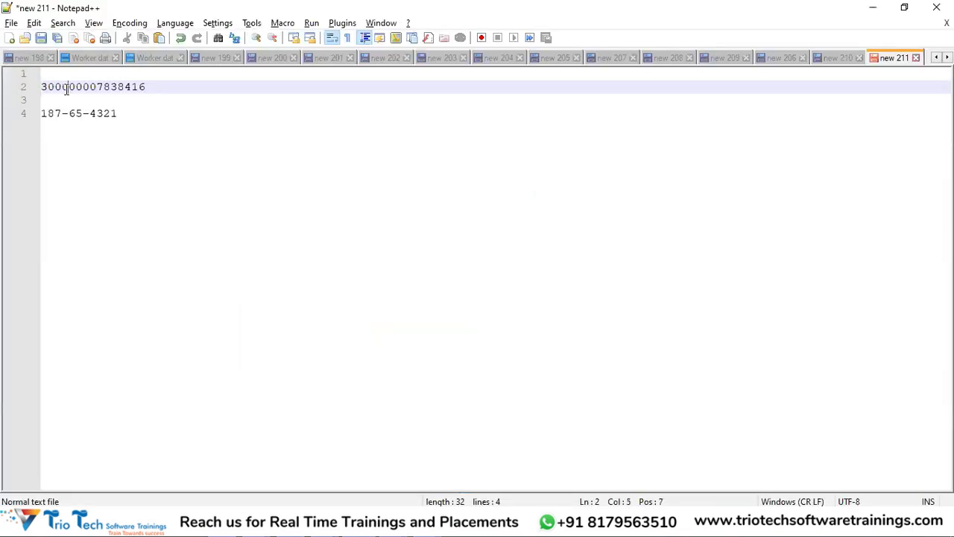
double_click(66, 88)
key("ctrl+c")
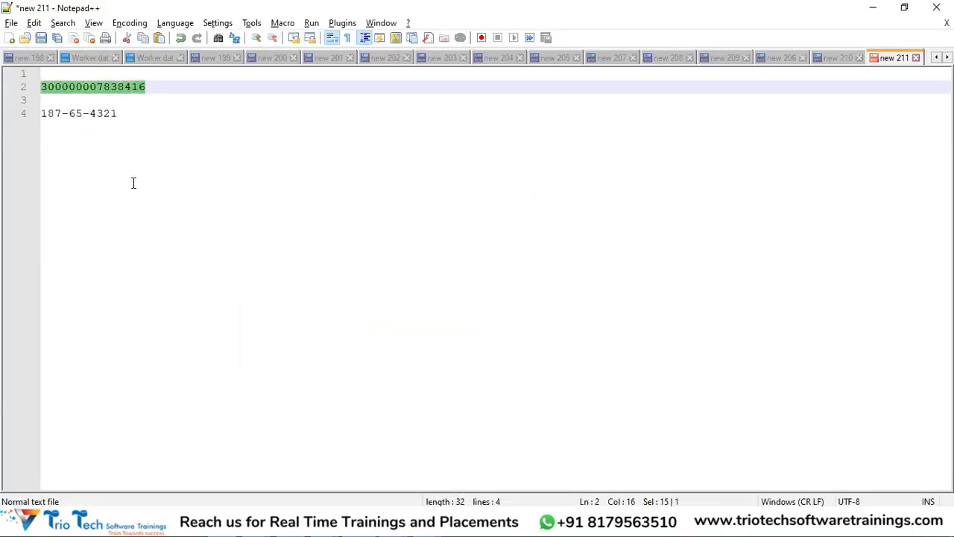
Step: Back in Oracle Fusion, search by the copied person number with terminated work relationships included, and open the matching employee's record
key("alt+Tab")
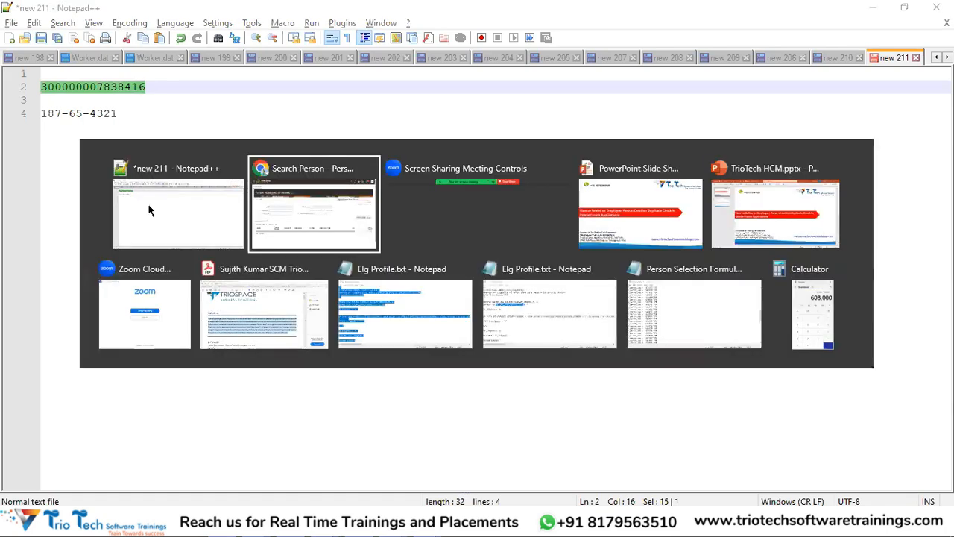
key("ctrl+v")
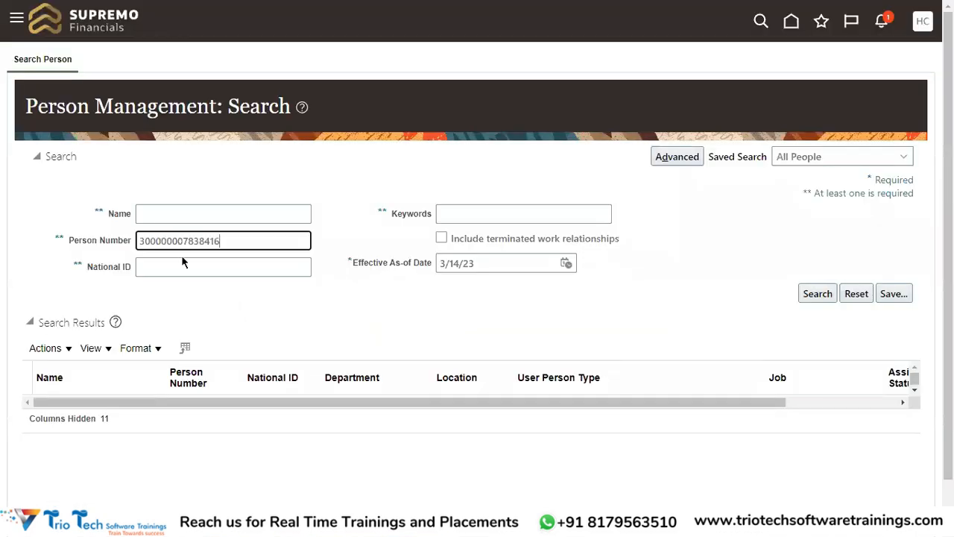
left_click(817, 294)
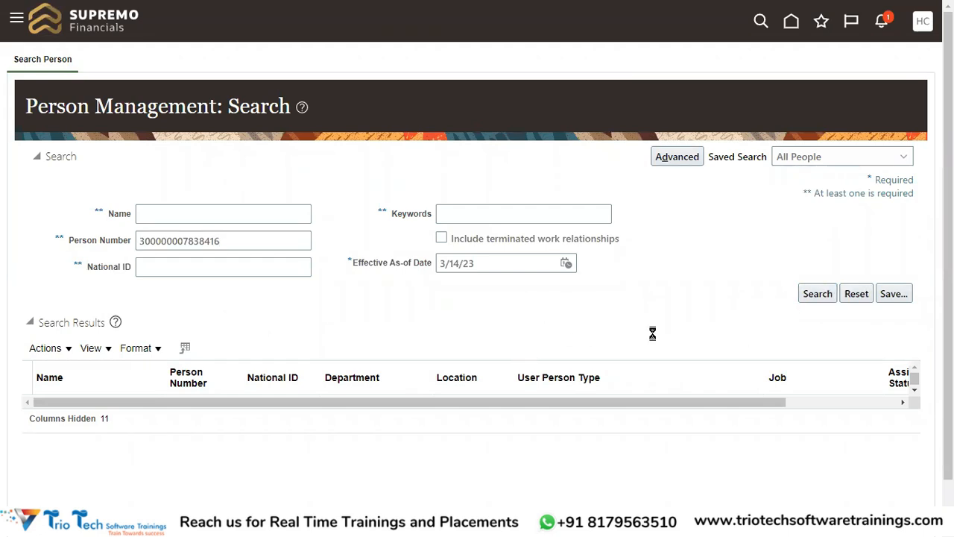
left_click(227, 240)
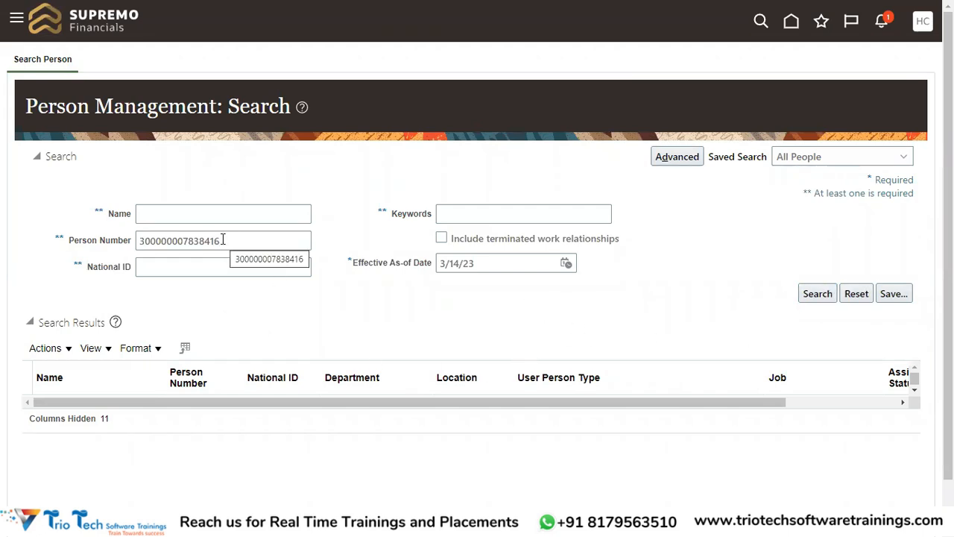
left_click(442, 239)
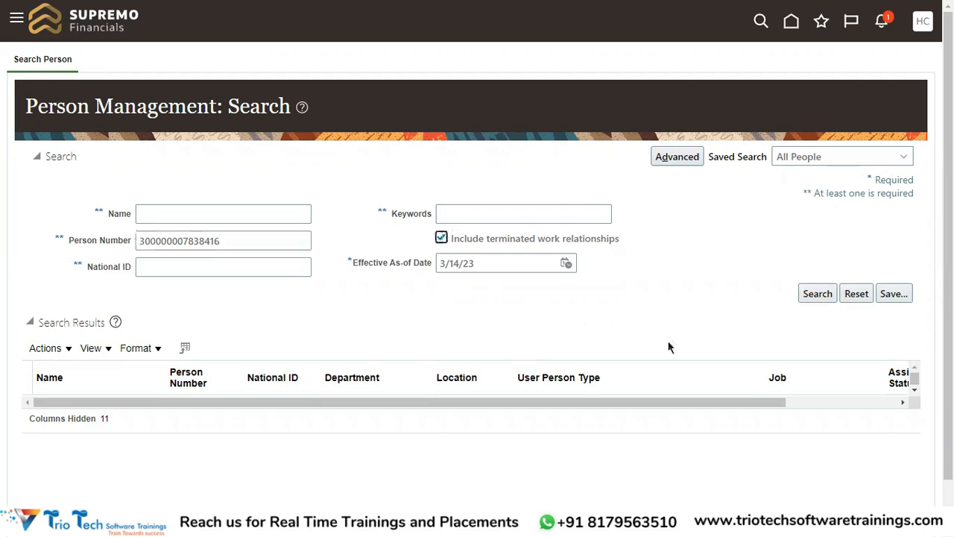
left_click(816, 294)
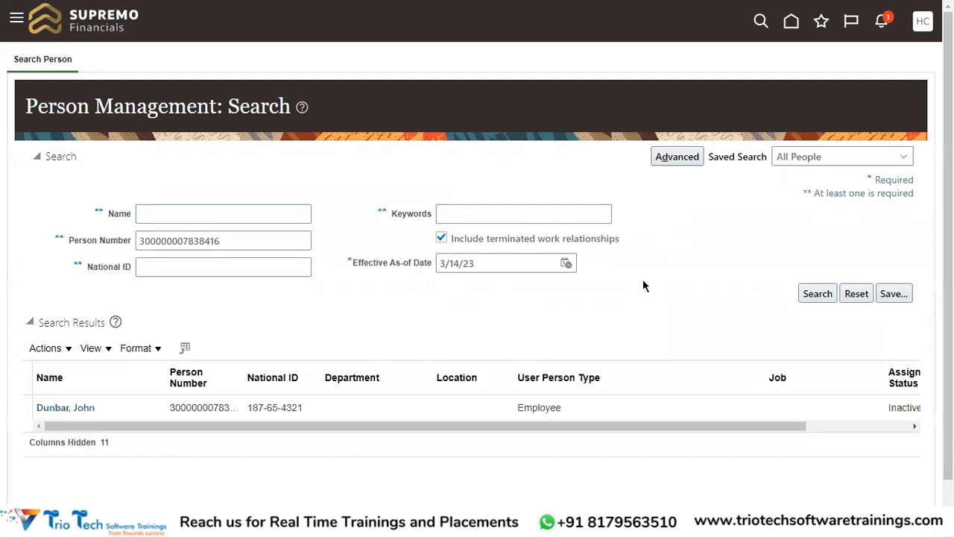
left_click(82, 409)
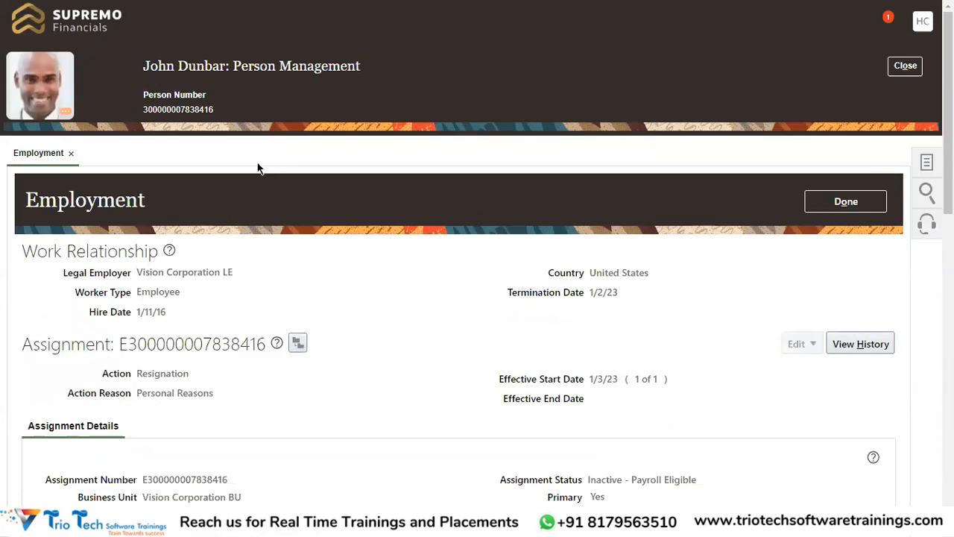
Step: Examine the employee's name, legal employer, worker type, hire date and termination date in the work relationship
double_click(162, 66)
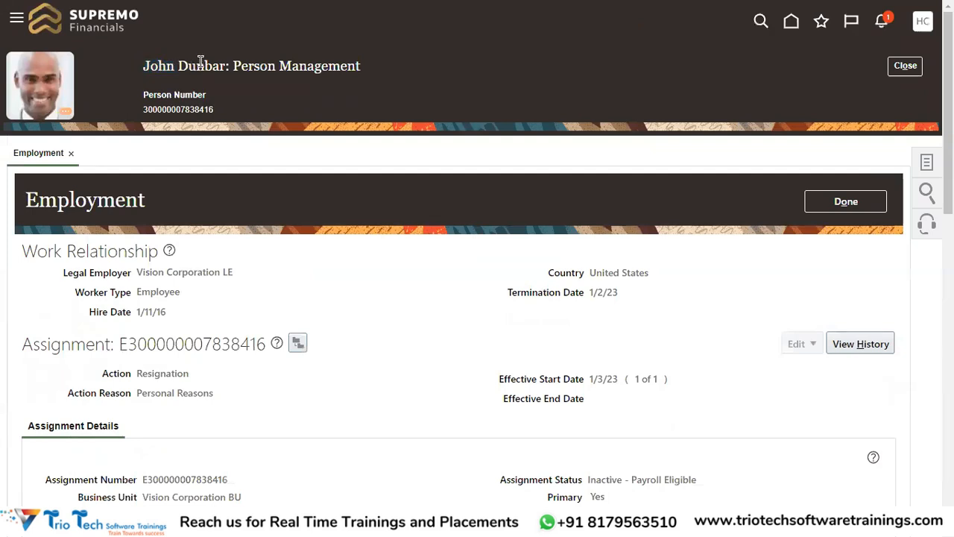
double_click(201, 66)
left_click_drag(137, 272, 241, 276)
left_click_drag(136, 311, 165, 321)
left_click_drag(85, 314, 135, 311)
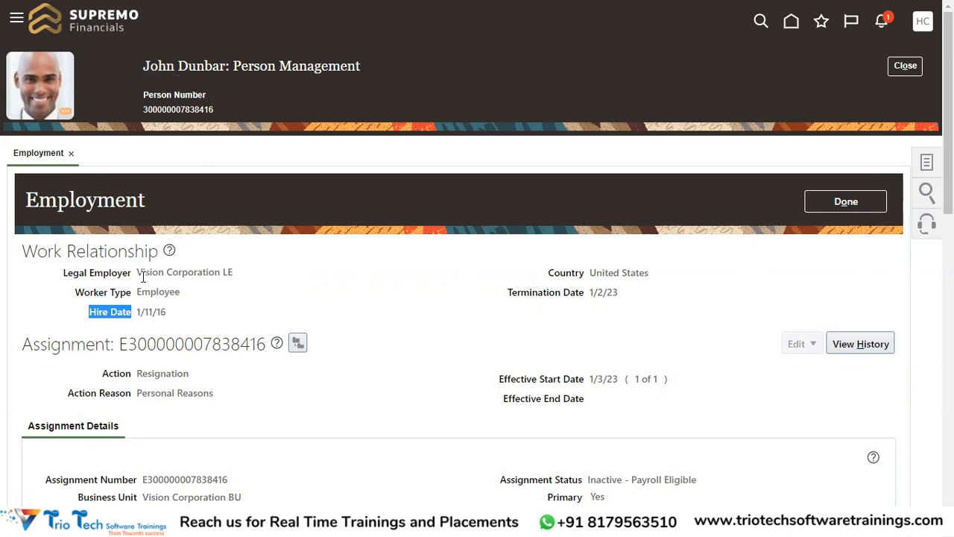
double_click(147, 292)
left_click_drag(140, 270, 246, 279)
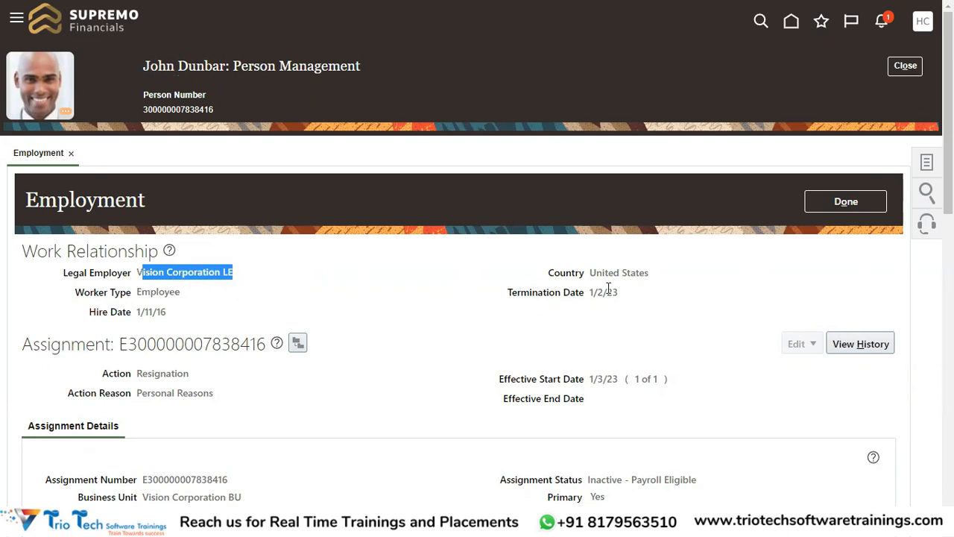
left_click_drag(589, 293, 619, 298)
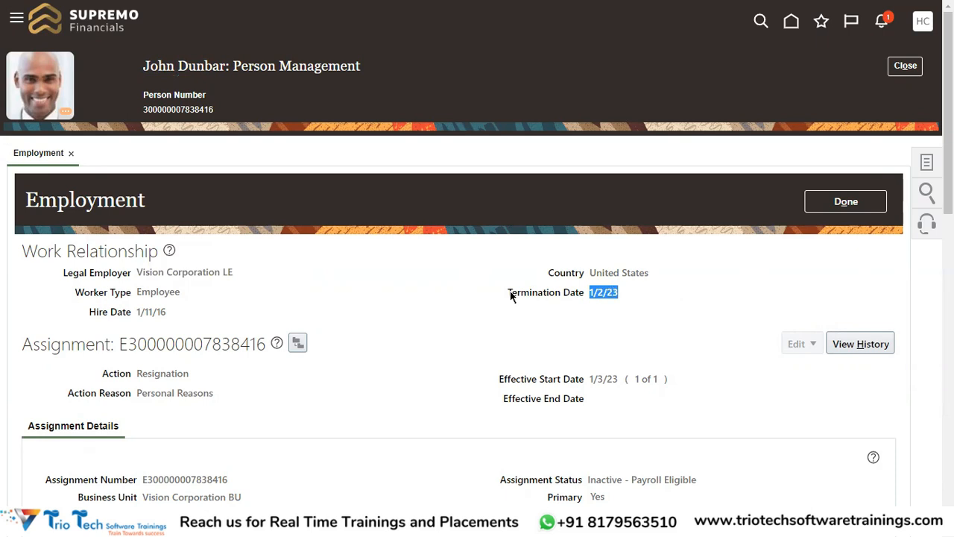
Step: Examine the terminated employee's assignment status, action, person number and termination date, together with the first and last name
double_click(160, 66)
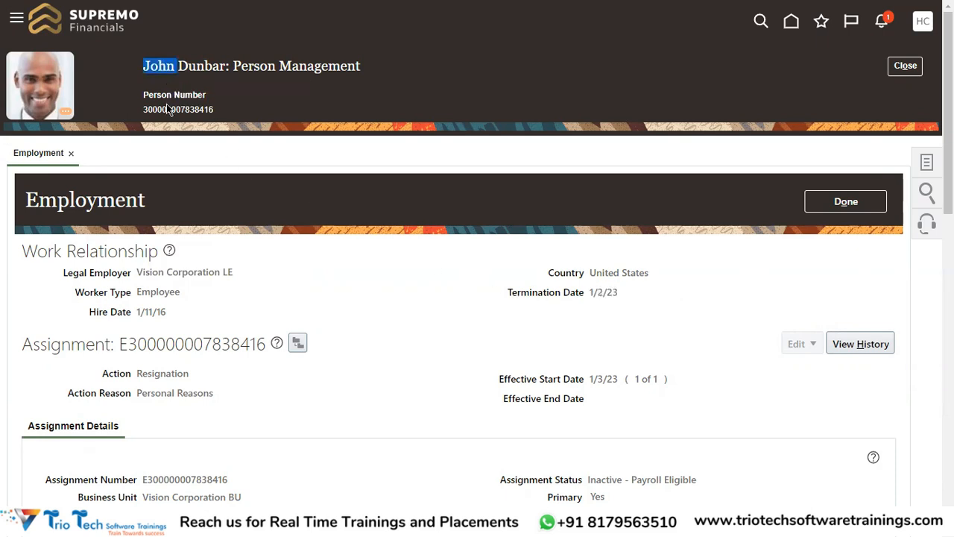
left_click_drag(586, 293, 621, 299)
left_click_drag(591, 293, 594, 293)
left_click(500, 332)
left_click_drag(507, 293, 605, 293)
scroll(641, 343, "down", 2)
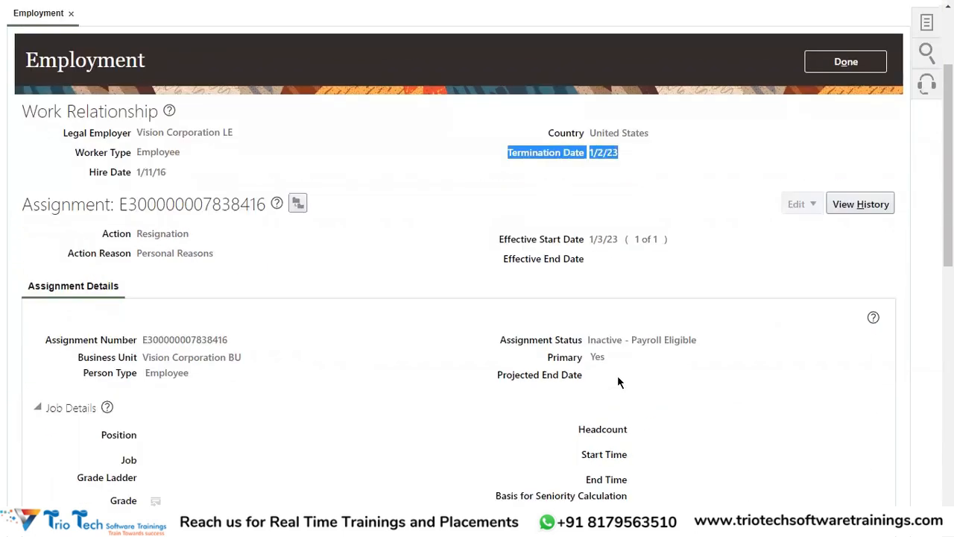
double_click(605, 340)
scroll(626, 334, "up", 2)
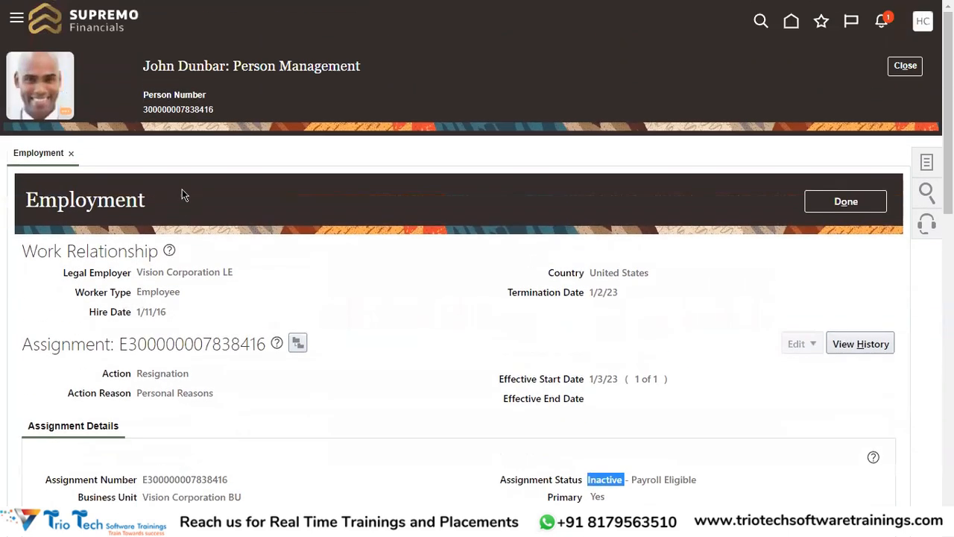
double_click(179, 110)
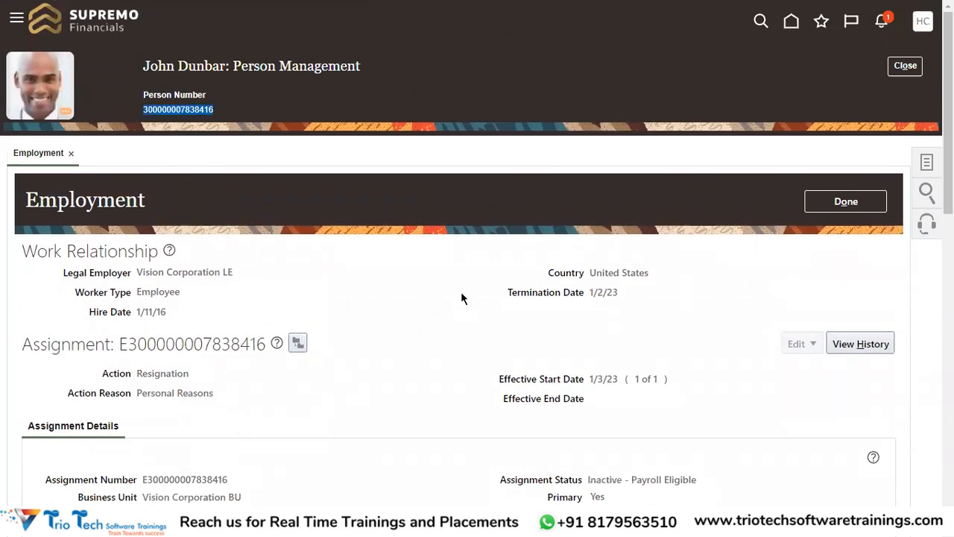
left_click(169, 67)
double_click(160, 374)
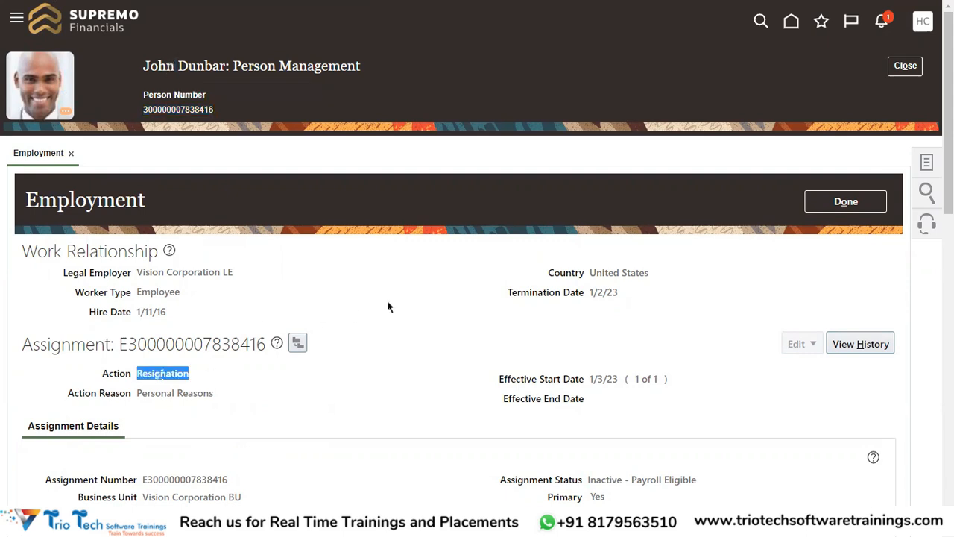
left_click_drag(590, 290, 618, 294)
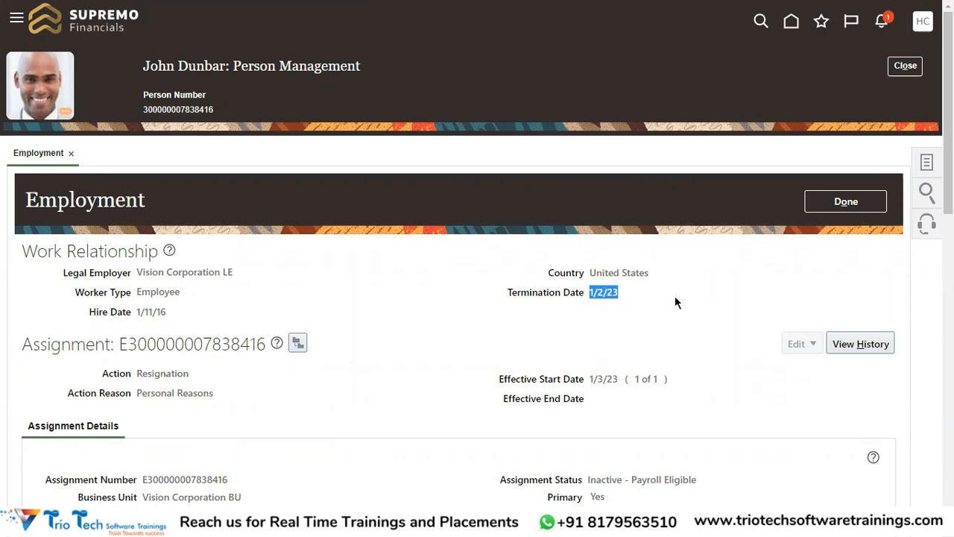
double_click(149, 66)
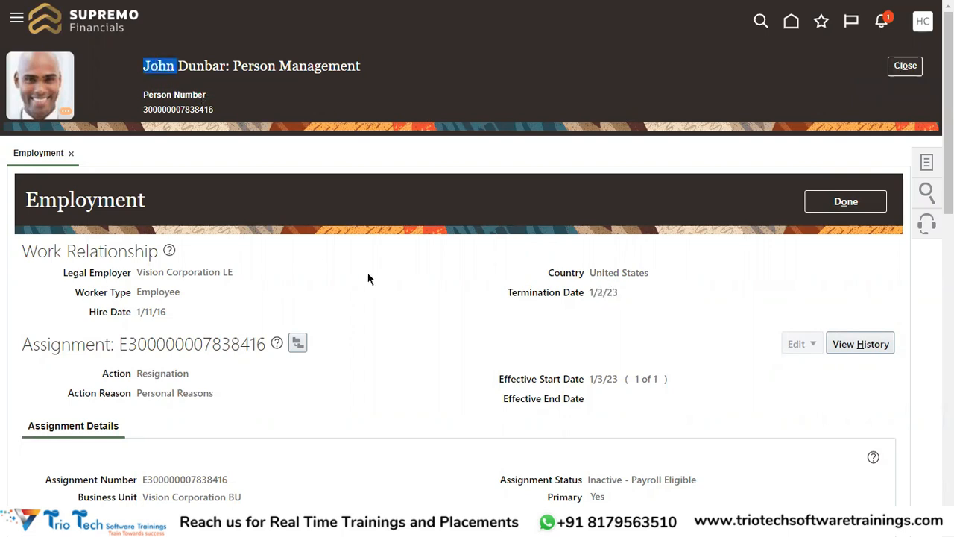
left_click(185, 271)
double_click(163, 67)
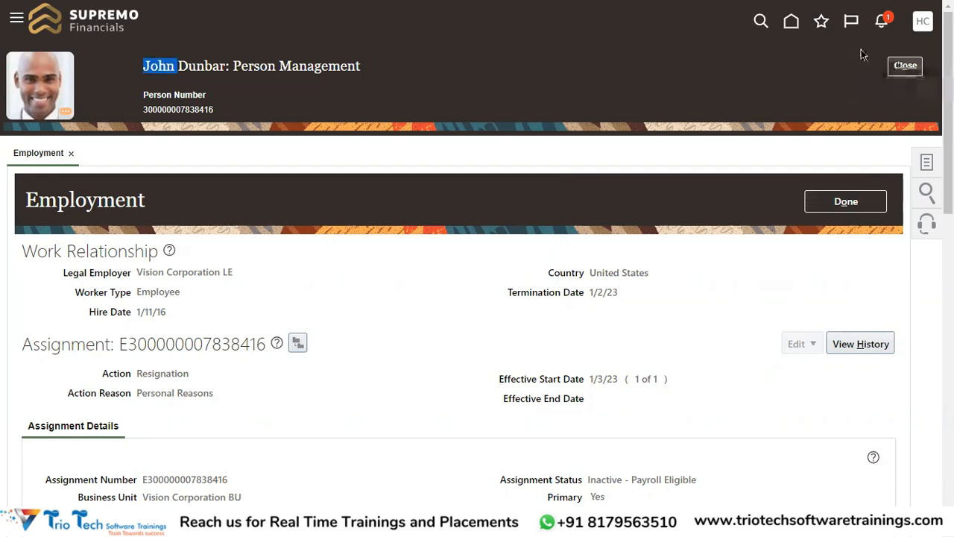
double_click(196, 66)
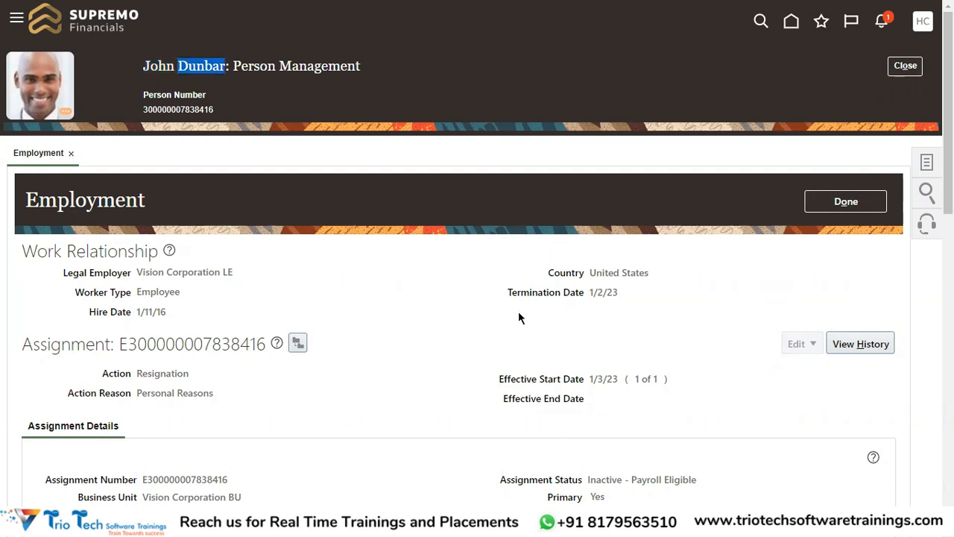
left_click_drag(146, 66, 214, 67)
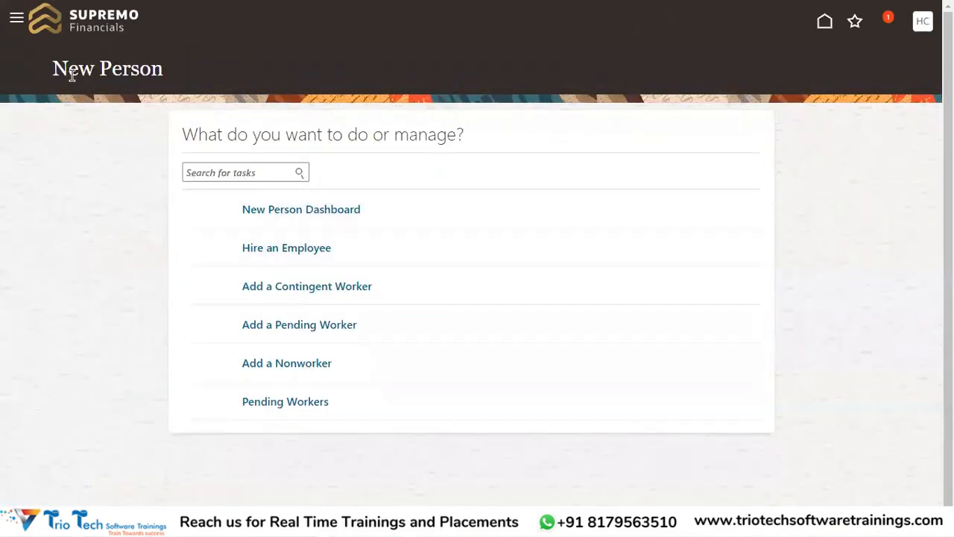
Step: Start the Hire an Employee task from New Person
left_click_drag(71, 76, 123, 71)
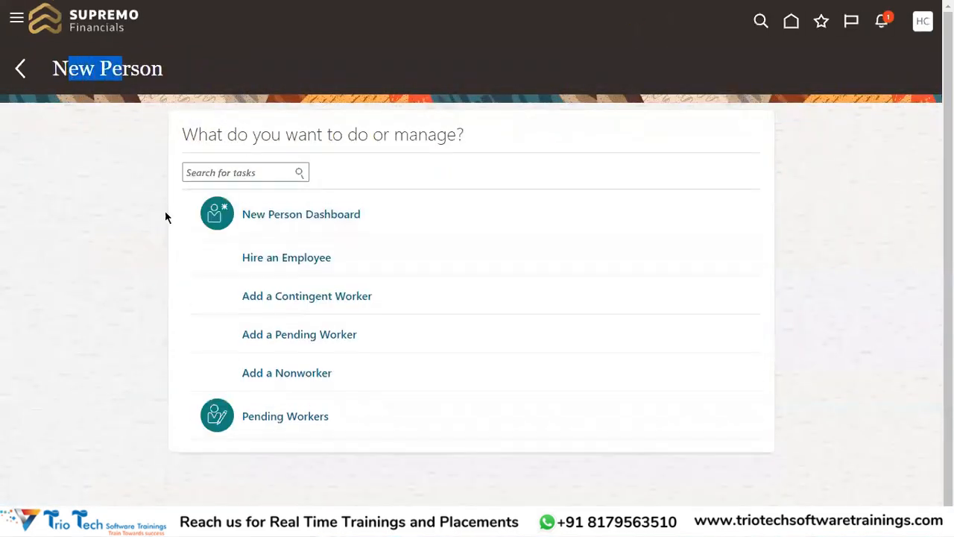
left_click(304, 267)
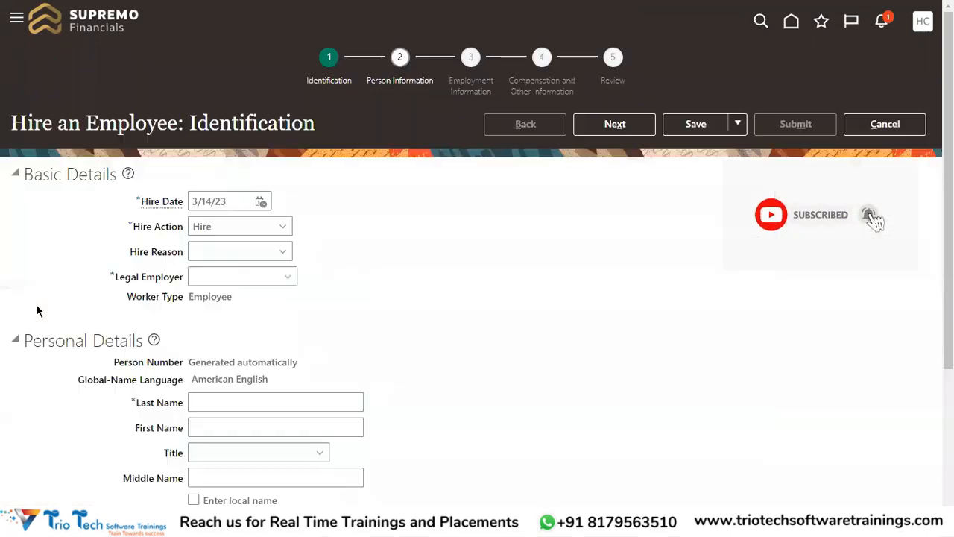
Step: Set the hire date to 3/14/23, the hire reason to Hire to fill vacant position and the legal employer to Vision Corporation
left_click(261, 201)
left_click(328, 314)
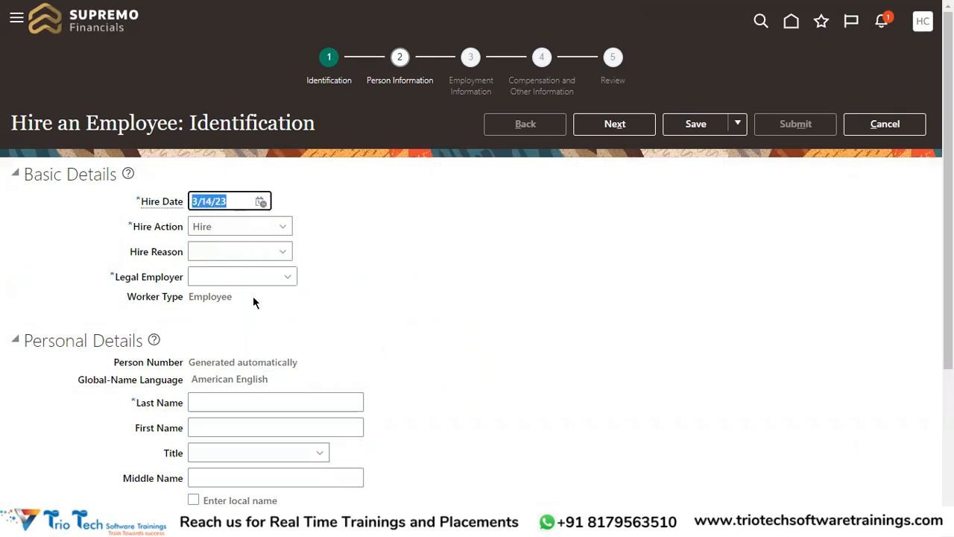
left_click(227, 252)
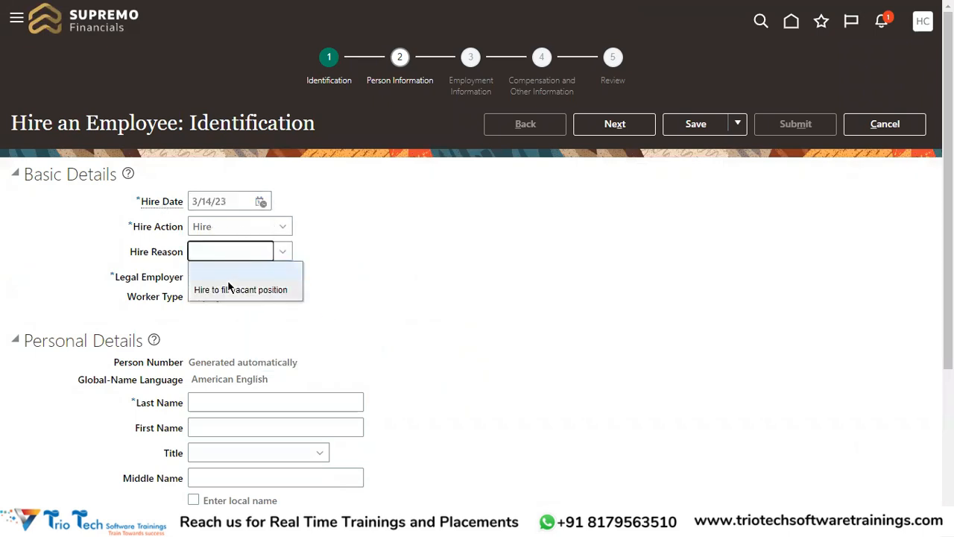
left_click(226, 287)
left_click(287, 276)
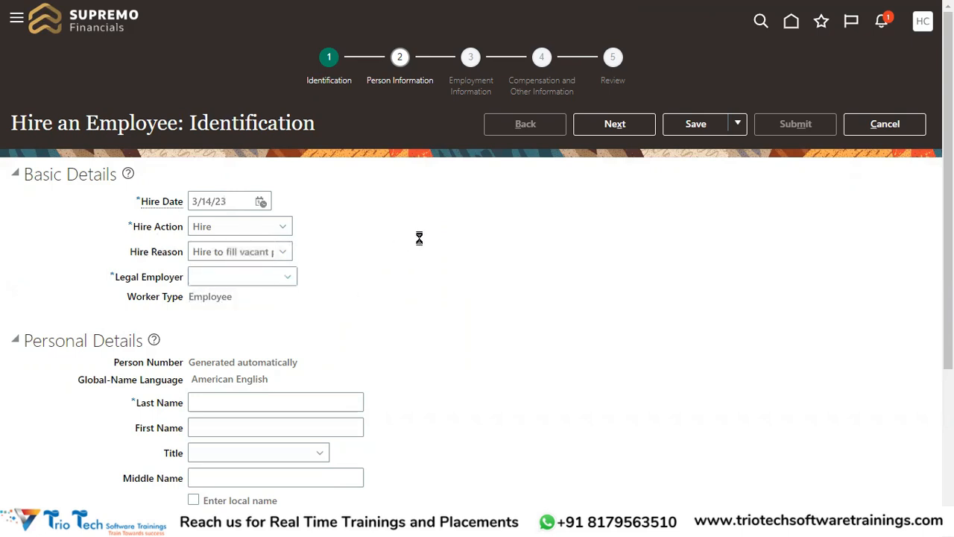
left_click(229, 429)
Step: Enter the terminated employee's last name and first name in the personal details
scroll(241, 290, "down", 2)
left_click(231, 264)
type("John")
key("Tab")
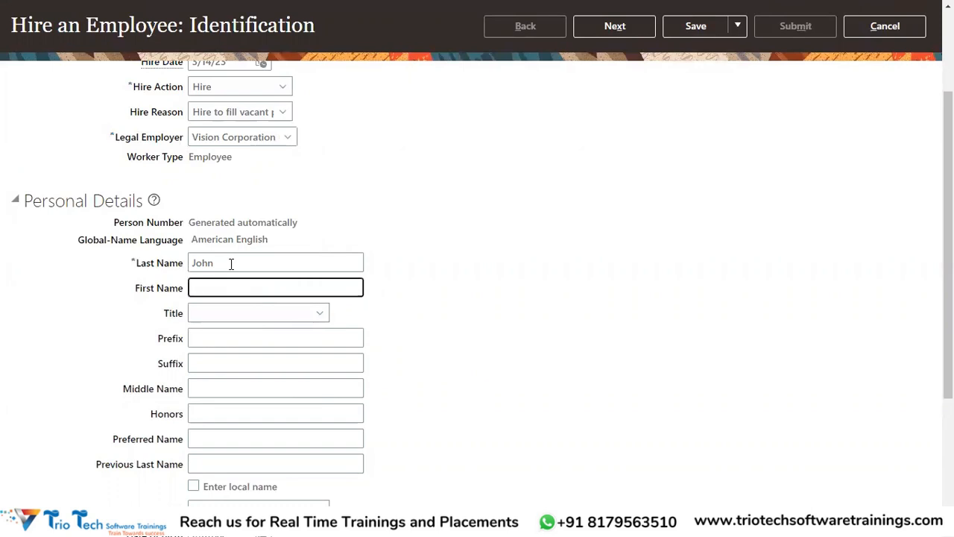
type("Dunba")
scroll(300, 282, "down", 3)
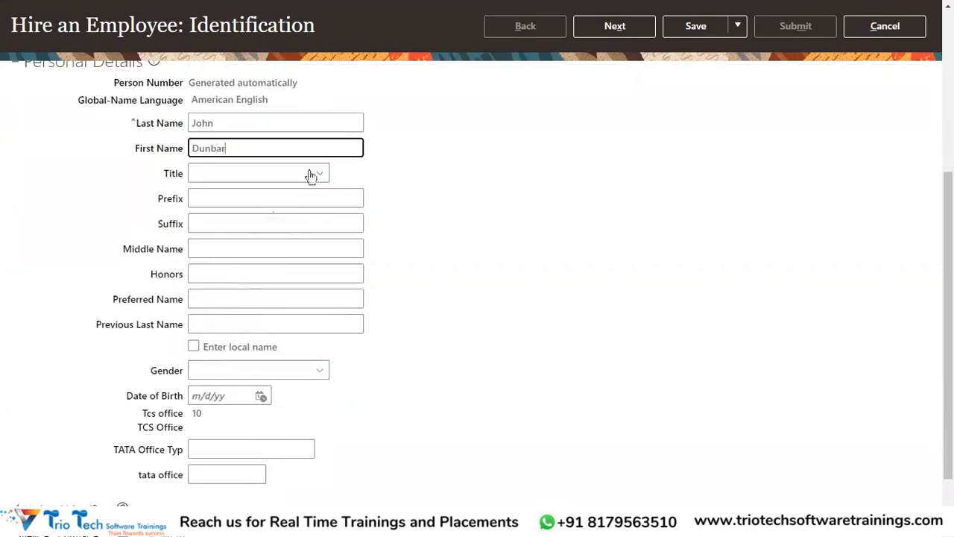
scroll(320, 193, "up", 5)
scroll(358, 196, "down", 3)
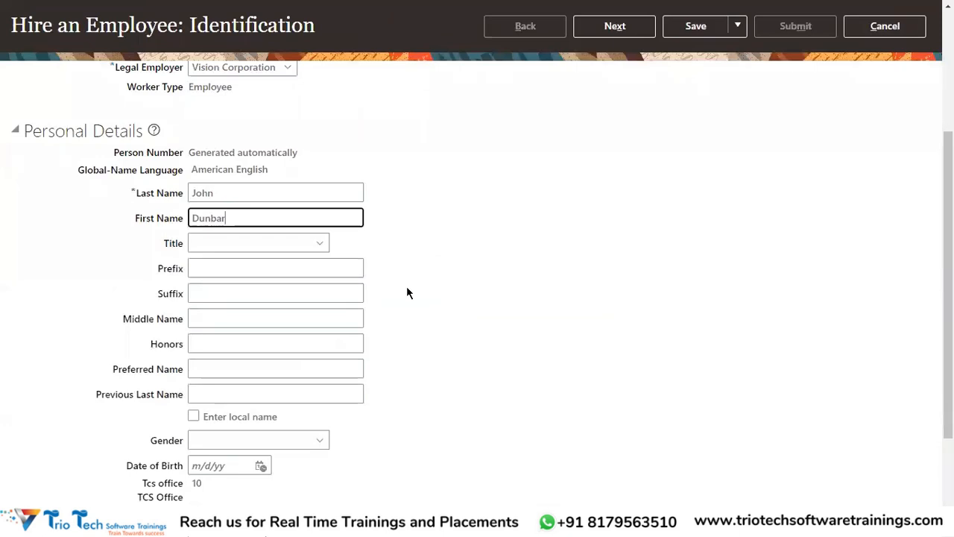
Step: Add a United States national identifier of type Social Security Number
scroll(400, 285, "down", 3)
left_click(124, 468)
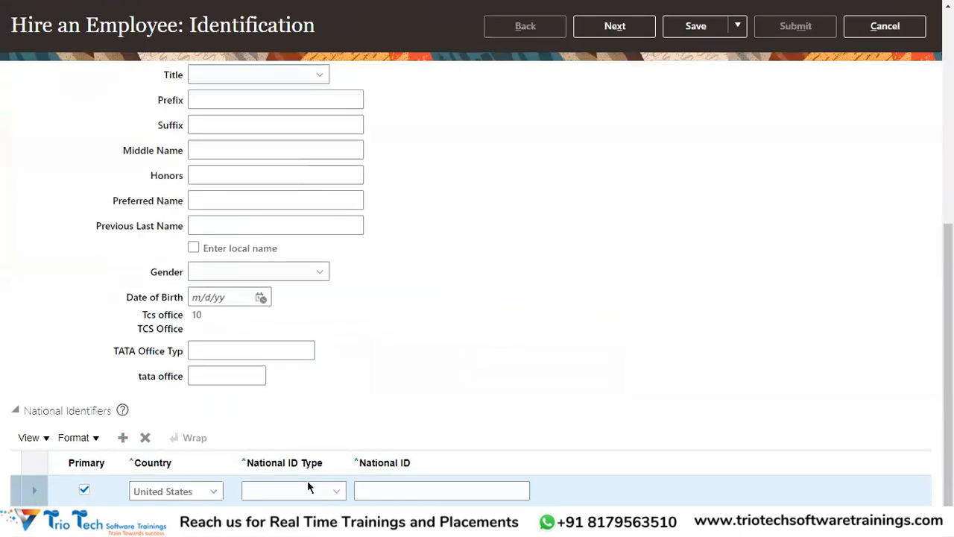
left_click(308, 487)
left_click(304, 449)
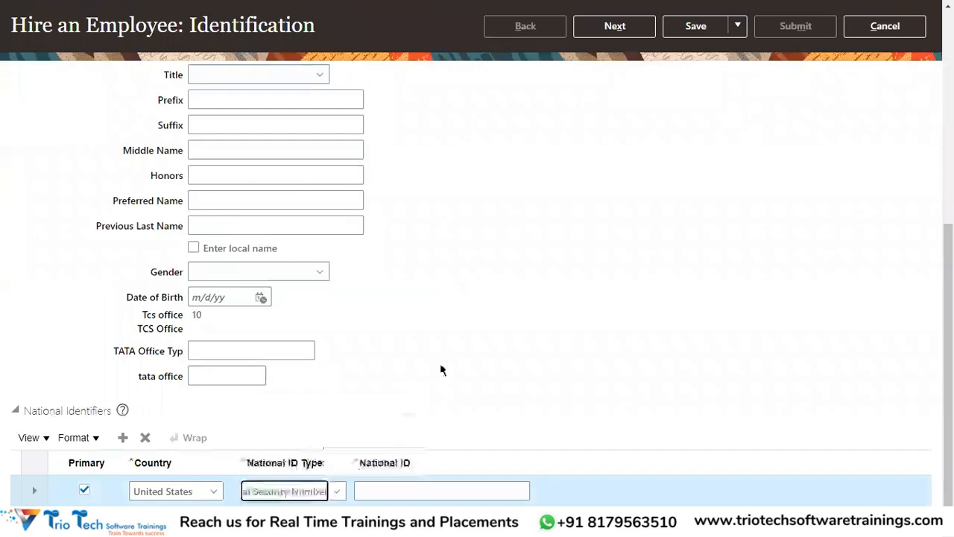
Step: Copy the noted social security number from Notepad++ and paste it as the National ID in the hire form
key("alt+Tab")
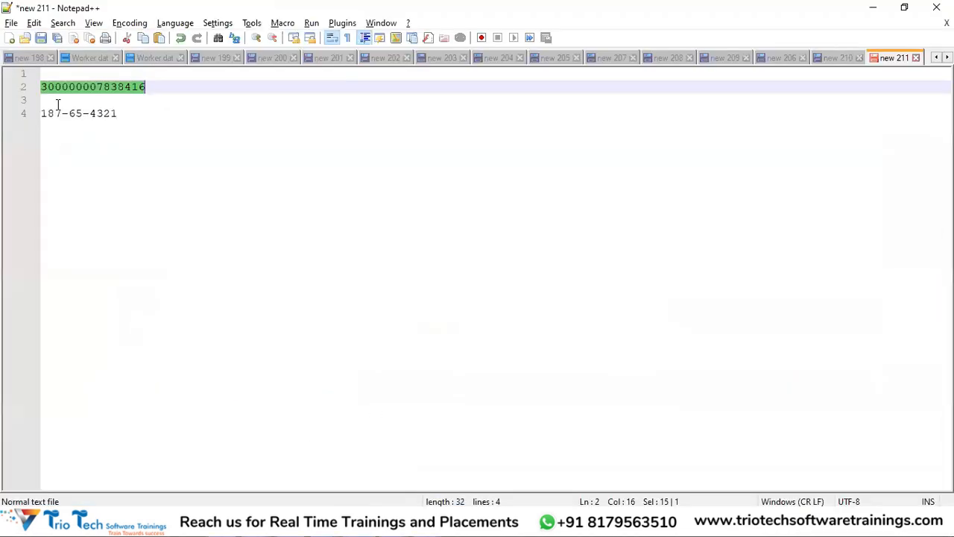
left_click_drag(117, 113, 35, 116)
key("ctrl+c")
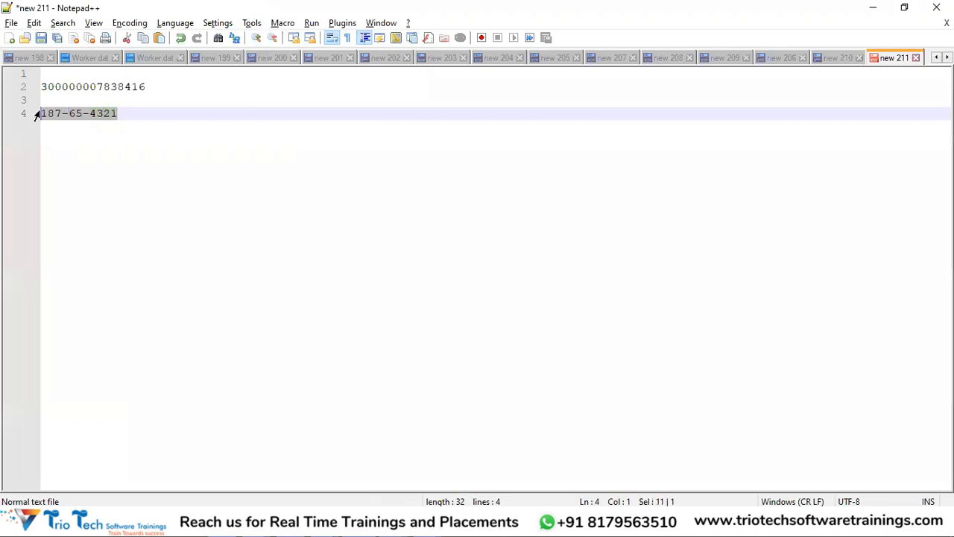
key("alt+Tab")
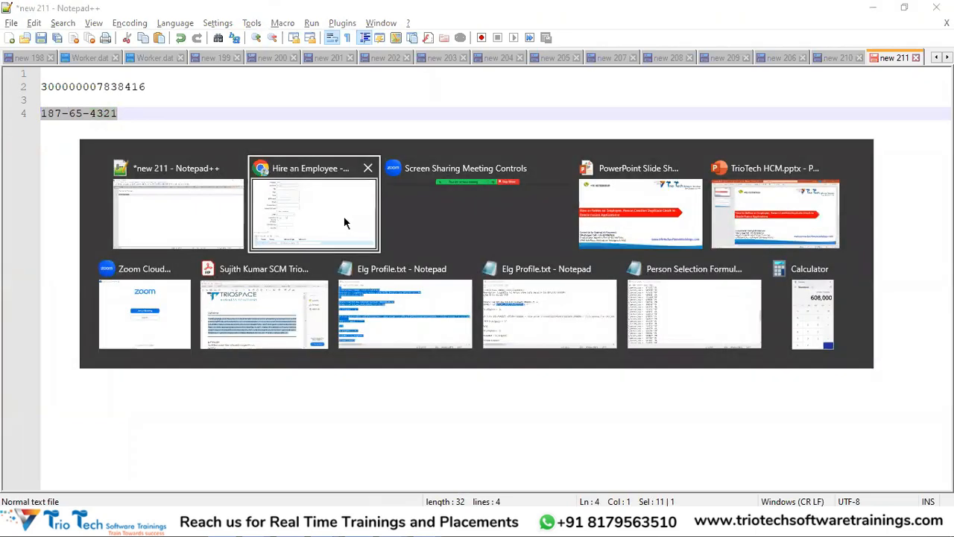
left_click(365, 487)
key("ctrl+v")
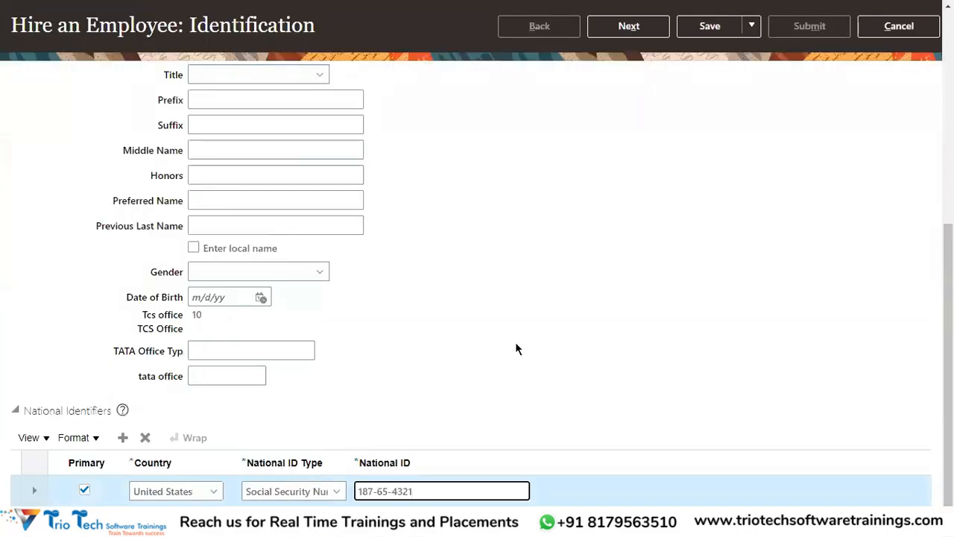
Step: Review the entered hire details, run the duplicate check by proceeding to the next stage, and cancel out of Matching Person Records
scroll(549, 335, "up", 5)
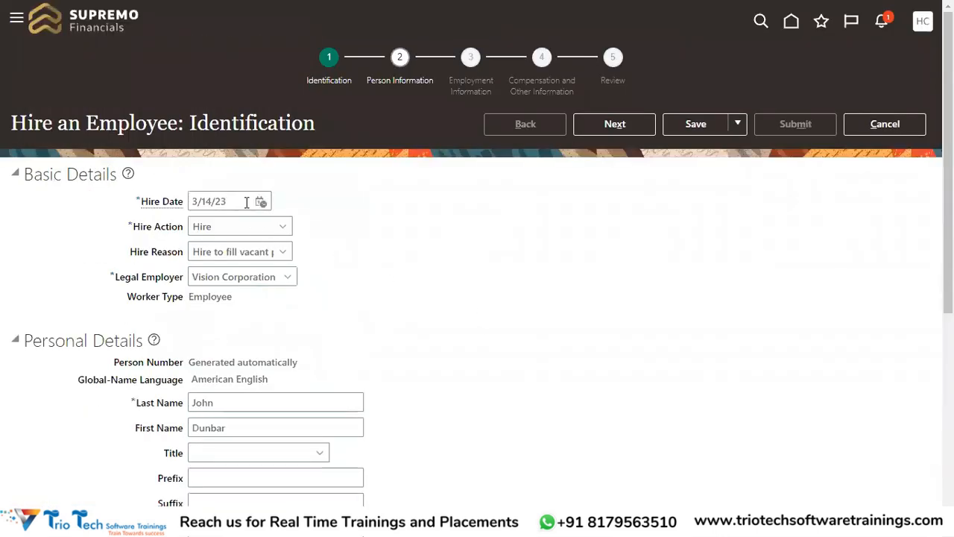
scroll(347, 324, "down", 3)
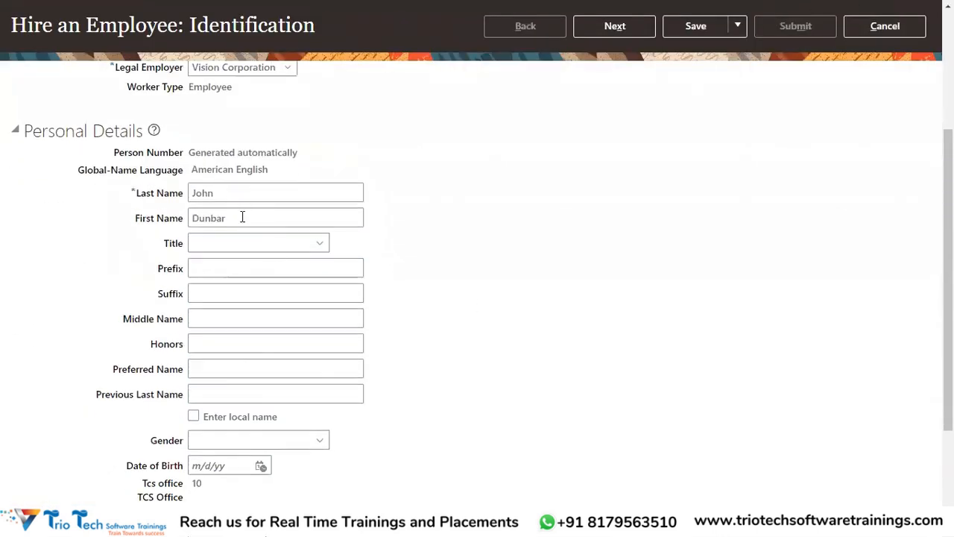
scroll(229, 214, "down", 2)
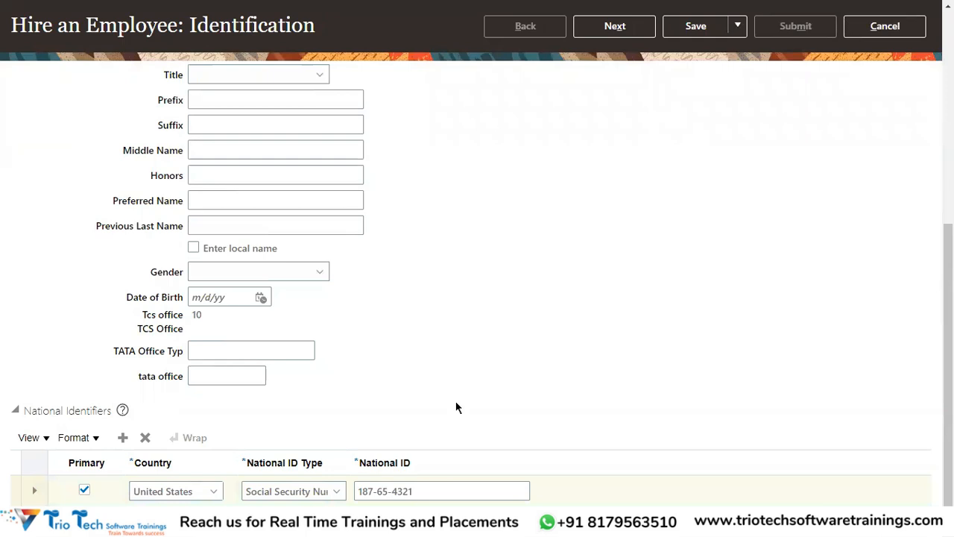
scroll(578, 287, "up", 5)
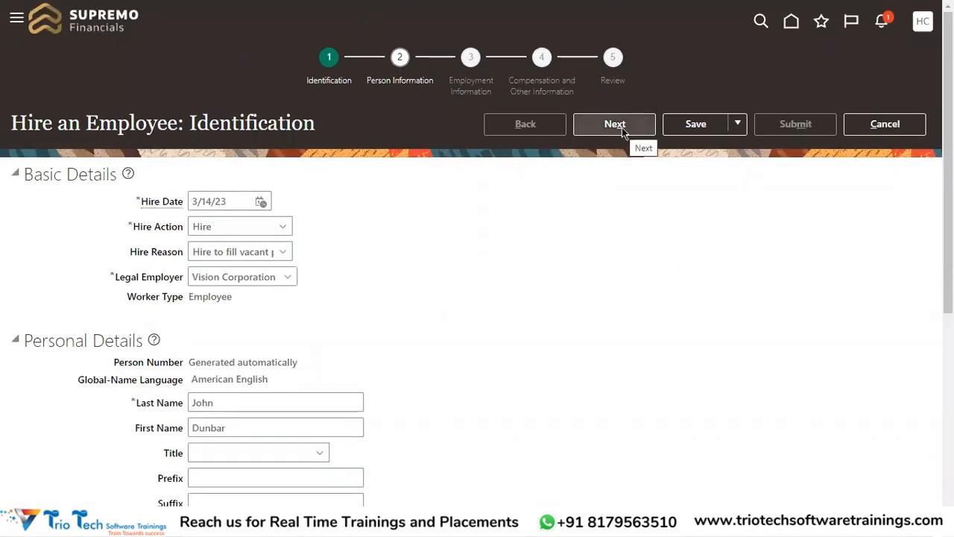
left_click(618, 125)
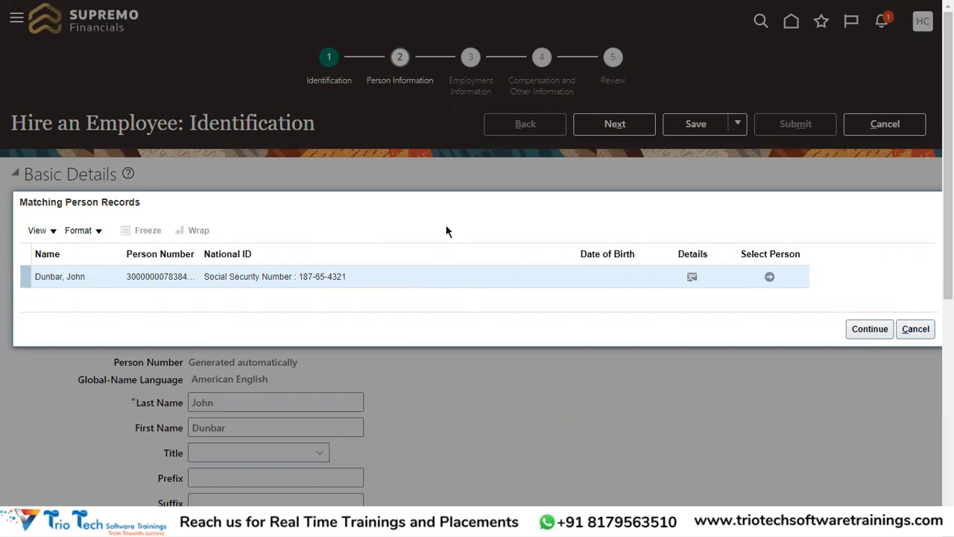
left_click(921, 330)
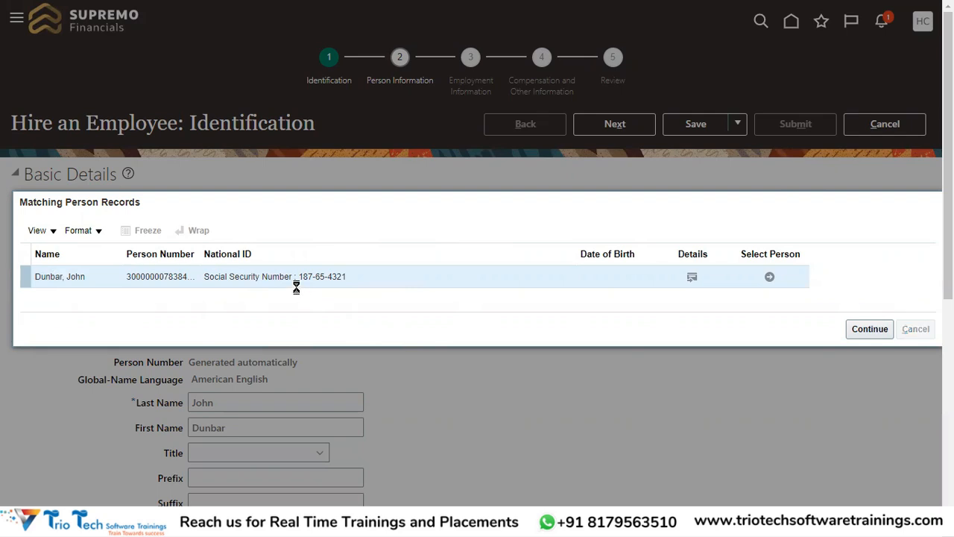
Step: Examine the last name, first name and national identifier entries that the duplicate check compares with existing persons
scroll(302, 385, "down", 3)
left_click_drag(227, 273, 235, 287)
double_click(235, 288)
double_click(219, 261)
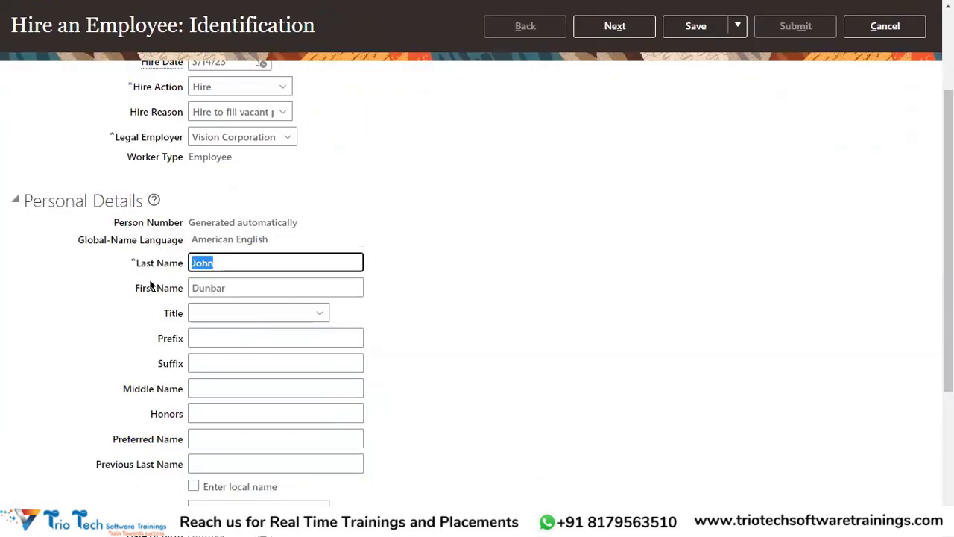
scroll(385, 386, "down", 5)
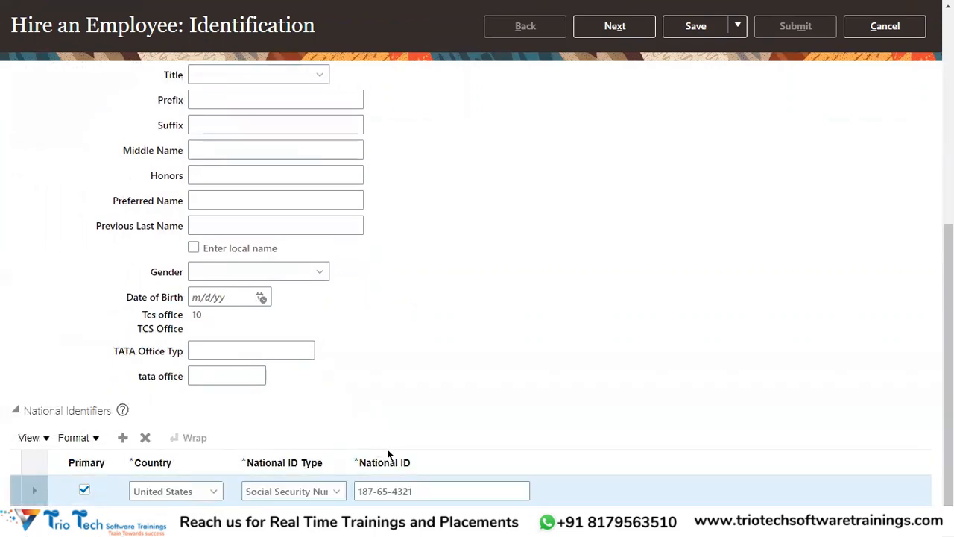
triple_click(466, 491)
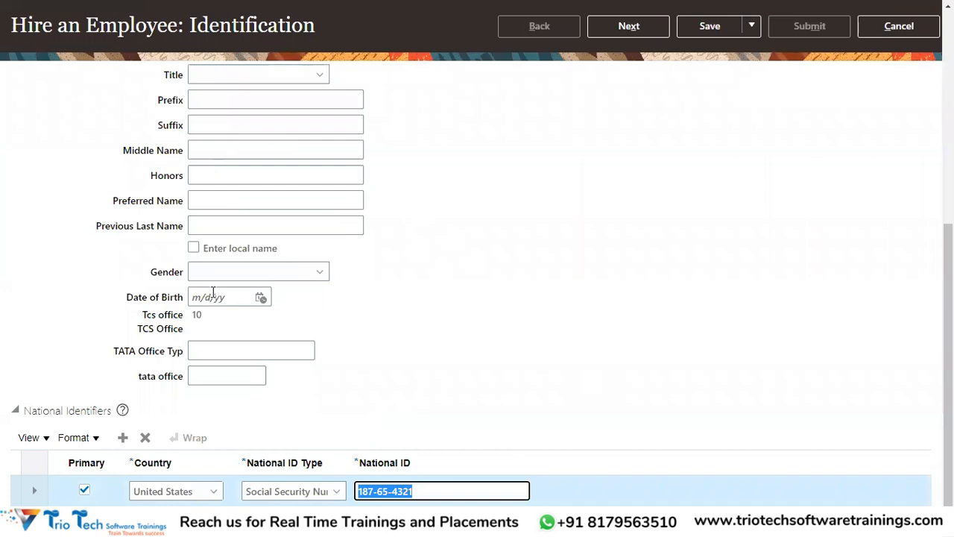
scroll(364, 240, "up", 8)
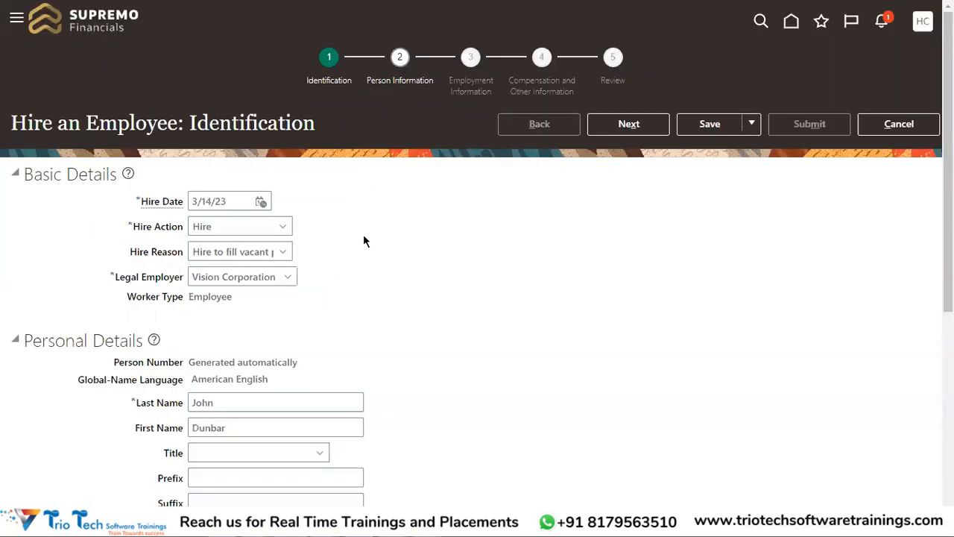
scroll(361, 238, "down", 3)
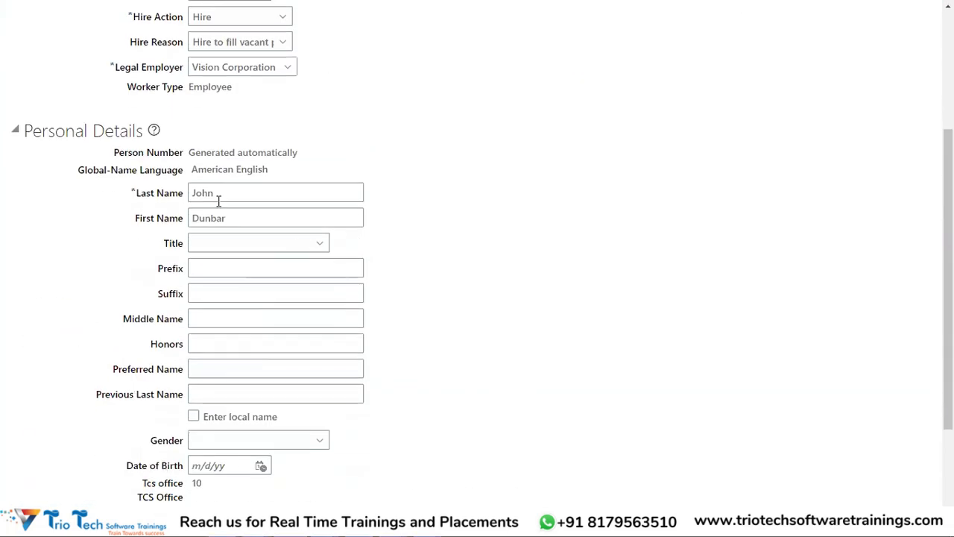
scroll(217, 343, "down", 2)
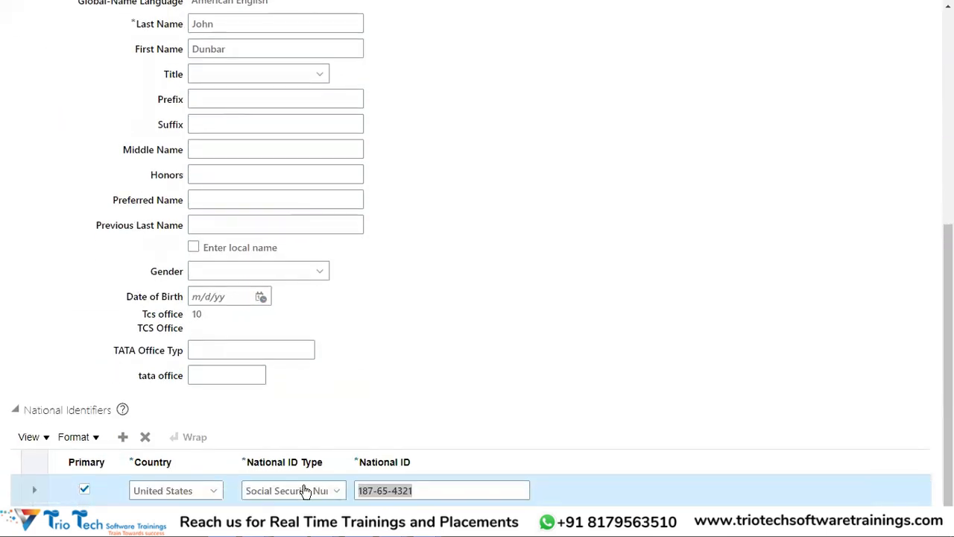
scroll(461, 404, "up", 3)
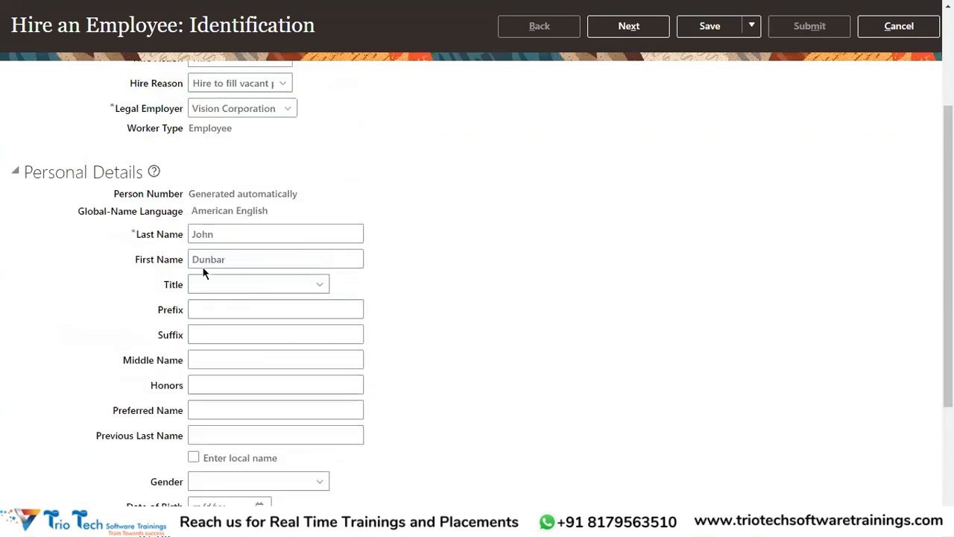
scroll(291, 270, "down", 2)
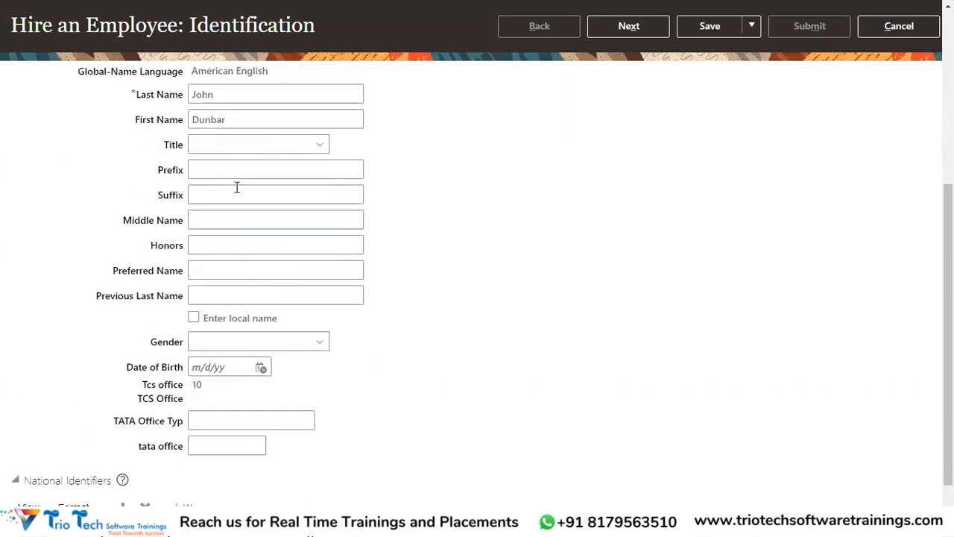
scroll(496, 224, "down", 1)
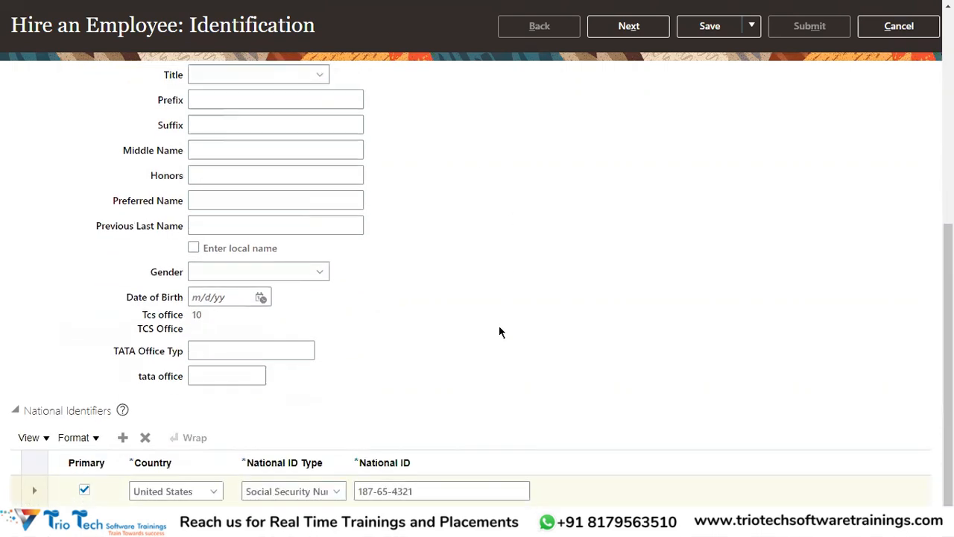
left_click(375, 489)
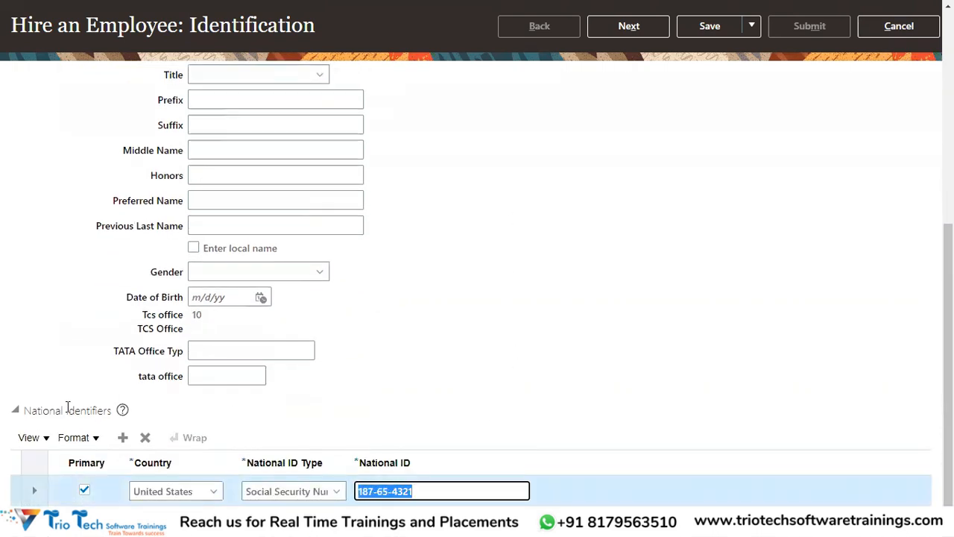
left_click_drag(82, 410, 24, 410)
left_click_drag(426, 488, 352, 487)
scroll(375, 270, "up", 5)
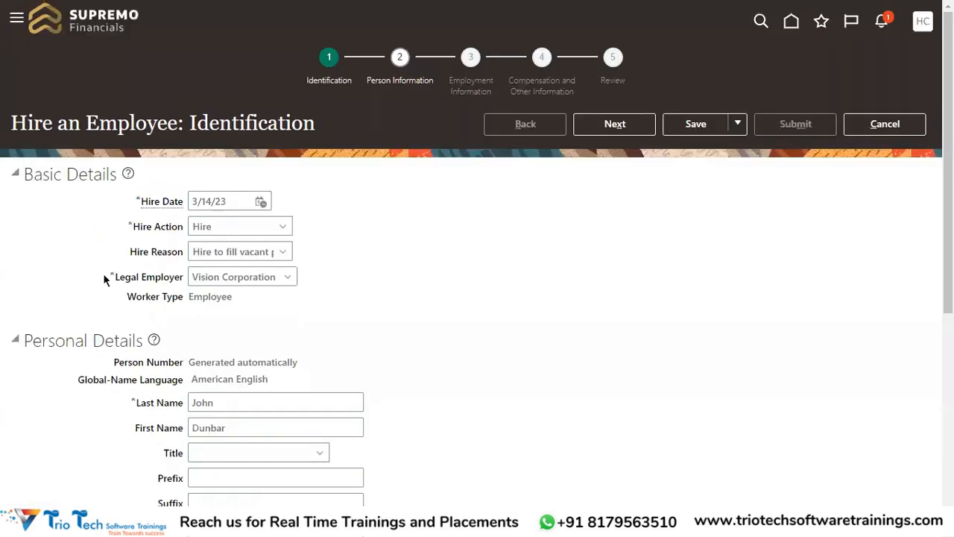
left_click_drag(241, 428, 210, 403)
double_click(203, 402)
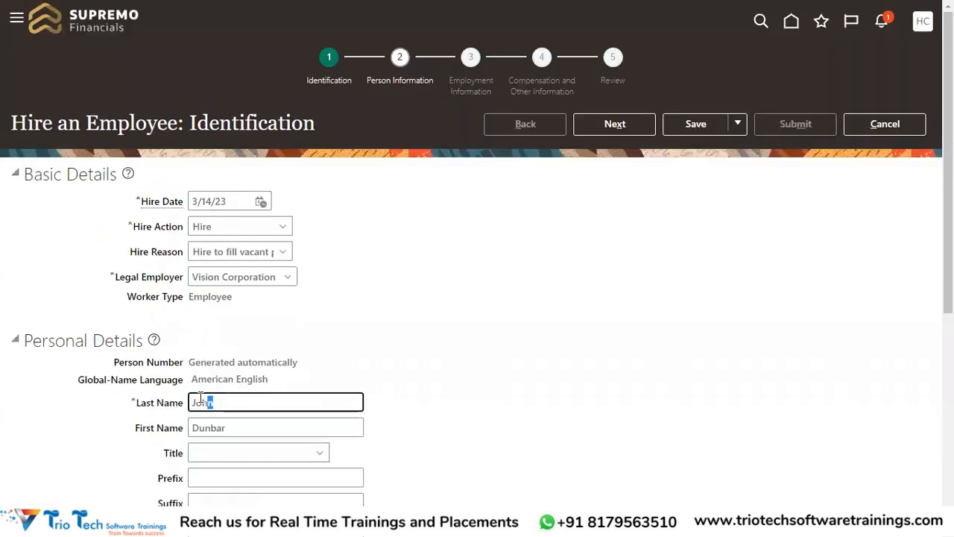
scroll(422, 292, "down", 5)
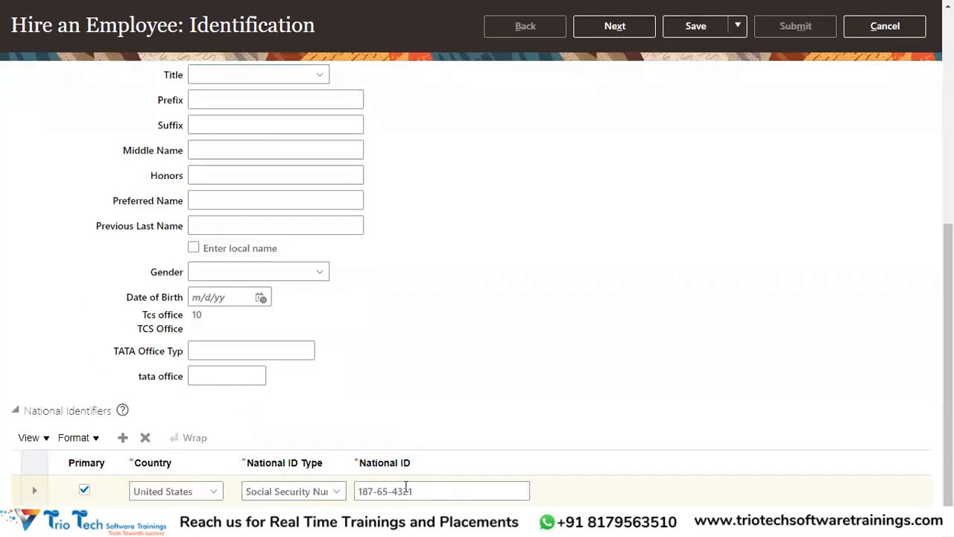
left_click_drag(406, 486, 356, 489)
scroll(477, 326, "up", 5)
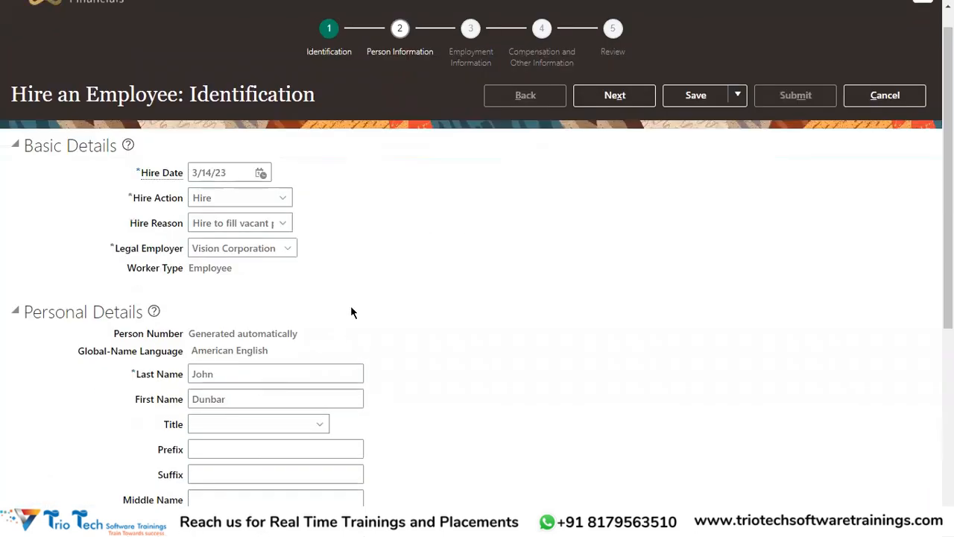
scroll(392, 281, "down", 5)
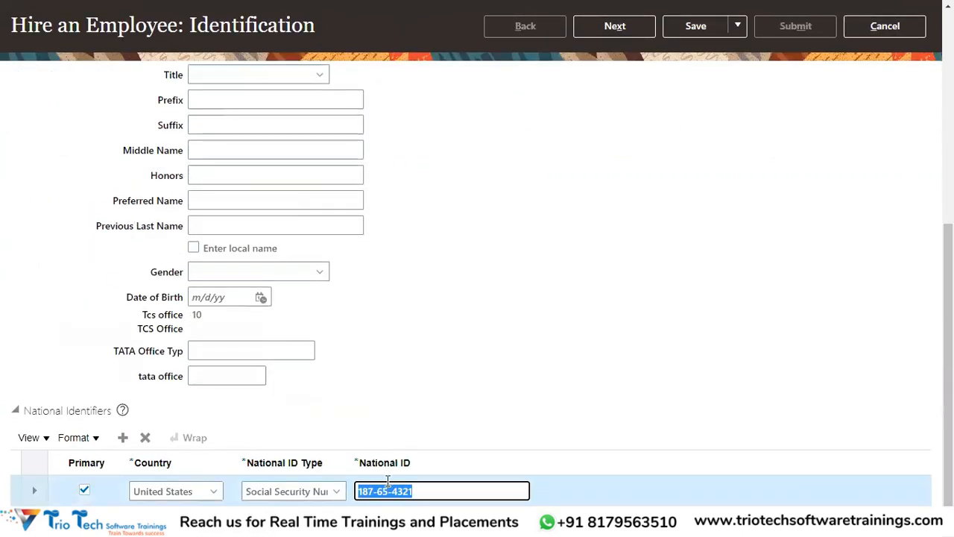
Step: Proceed from Identification again to bring up the matching person records
scroll(581, 302, "up", 6)
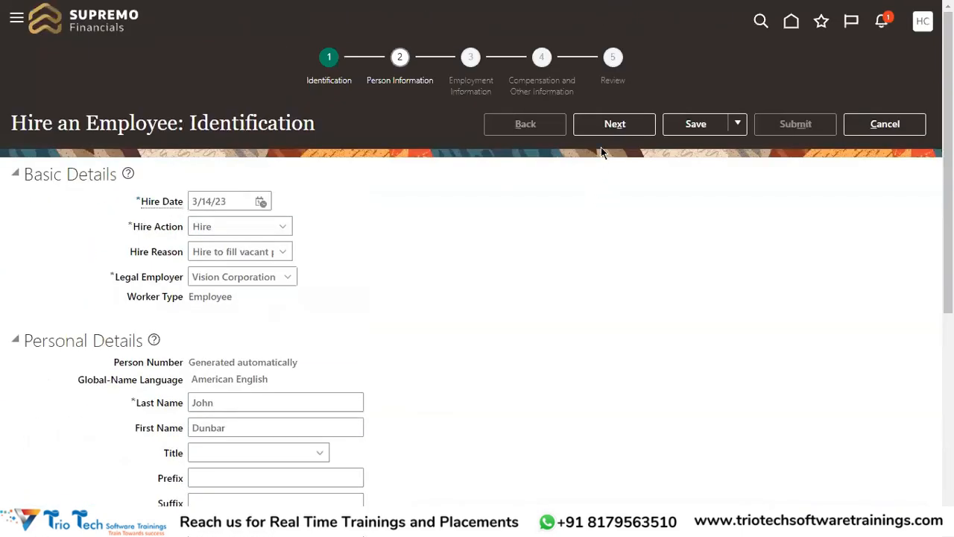
left_click(610, 133)
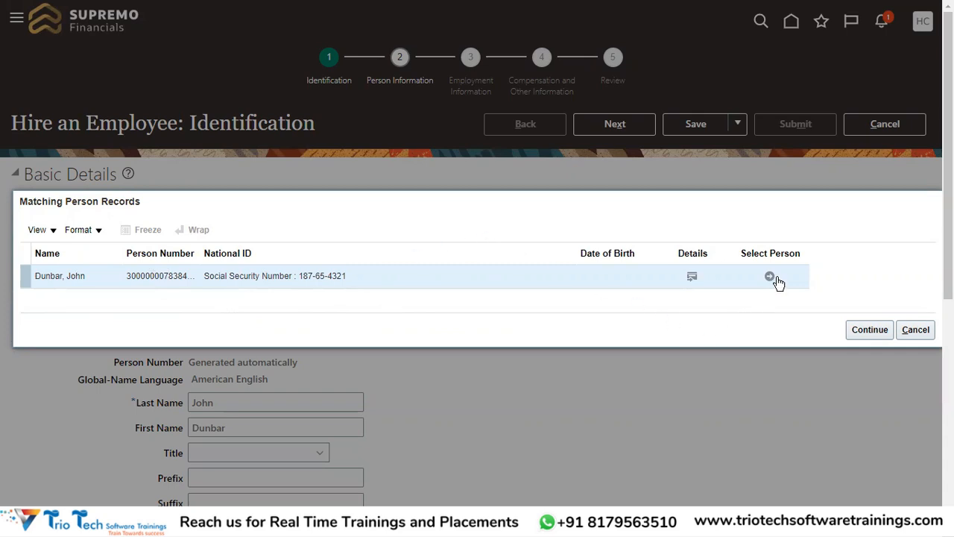
Step: Examine the matching person's Enterprise Relationship Summary for hire and termination dates, person type and HR system status, then close it
left_click(693, 278)
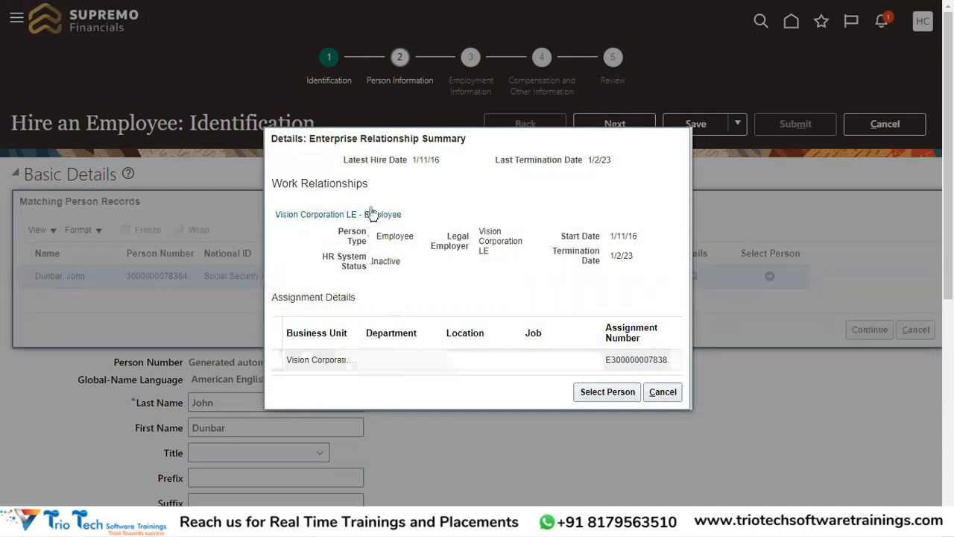
left_click_drag(344, 161, 415, 160)
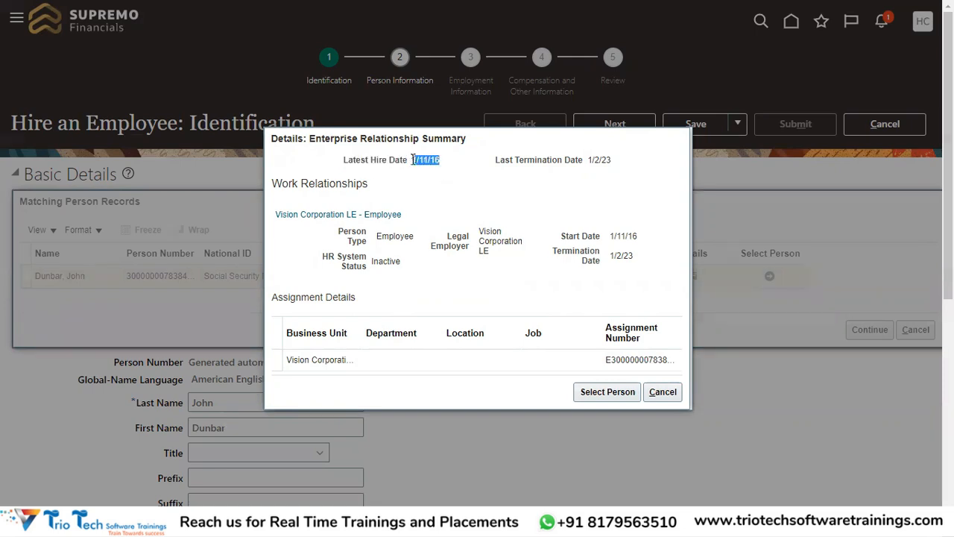
left_click_drag(580, 164, 510, 164)
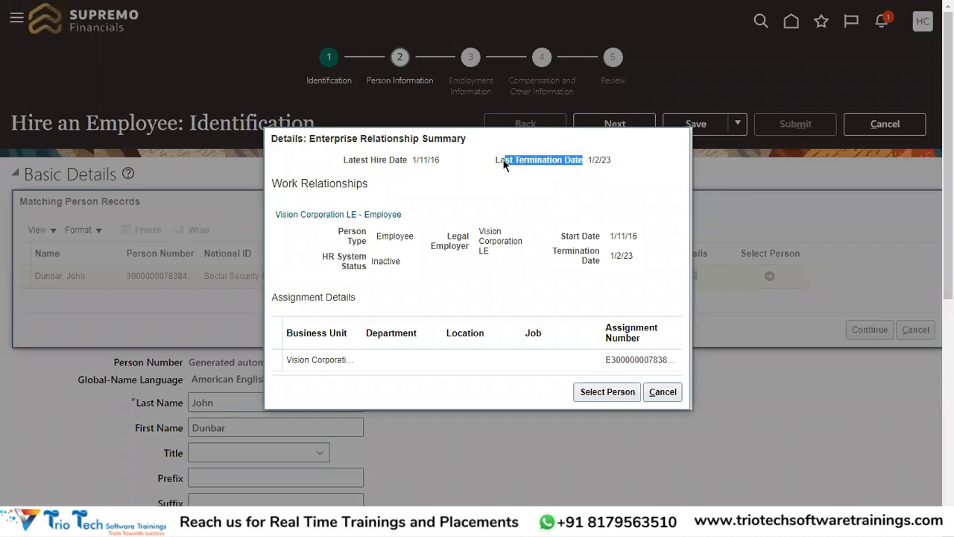
left_click_drag(610, 161, 587, 161)
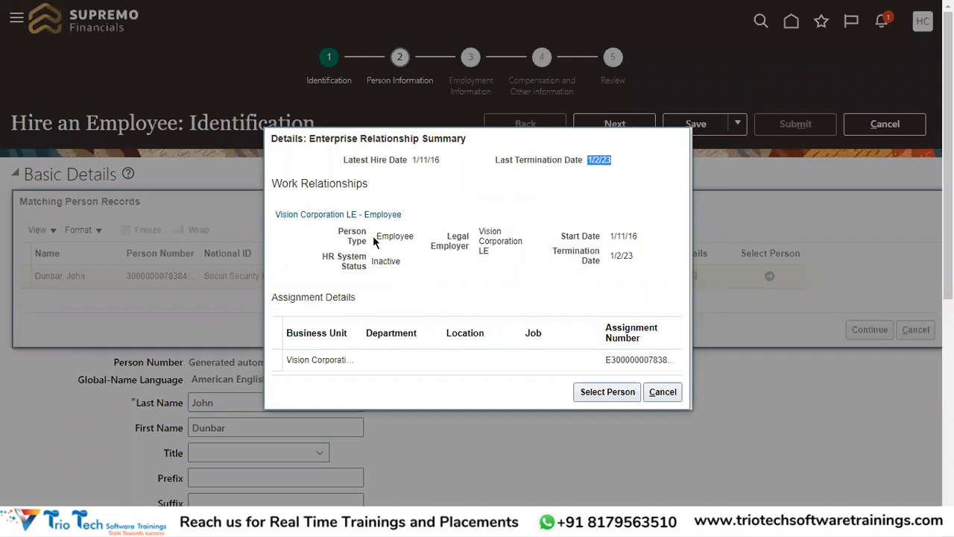
left_click_drag(472, 221, 403, 267)
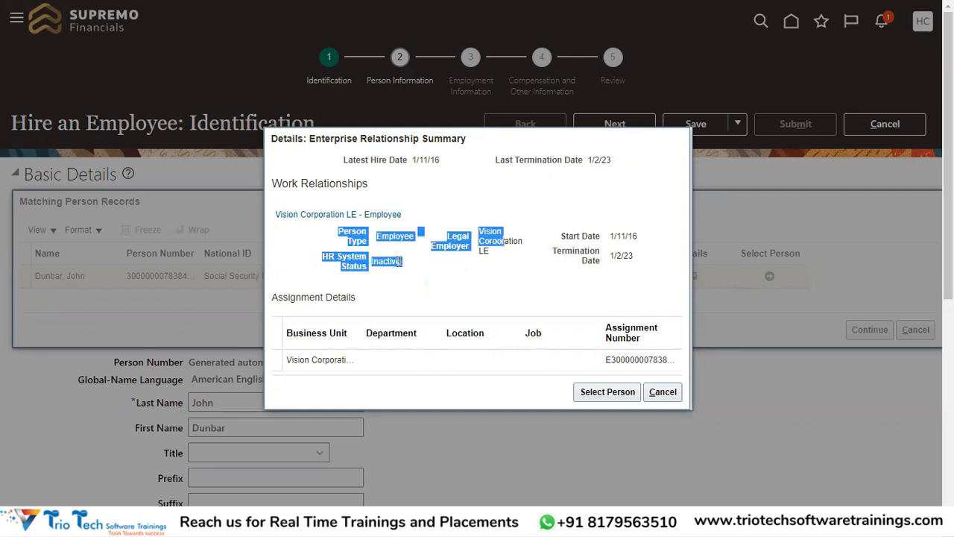
double_click(387, 261)
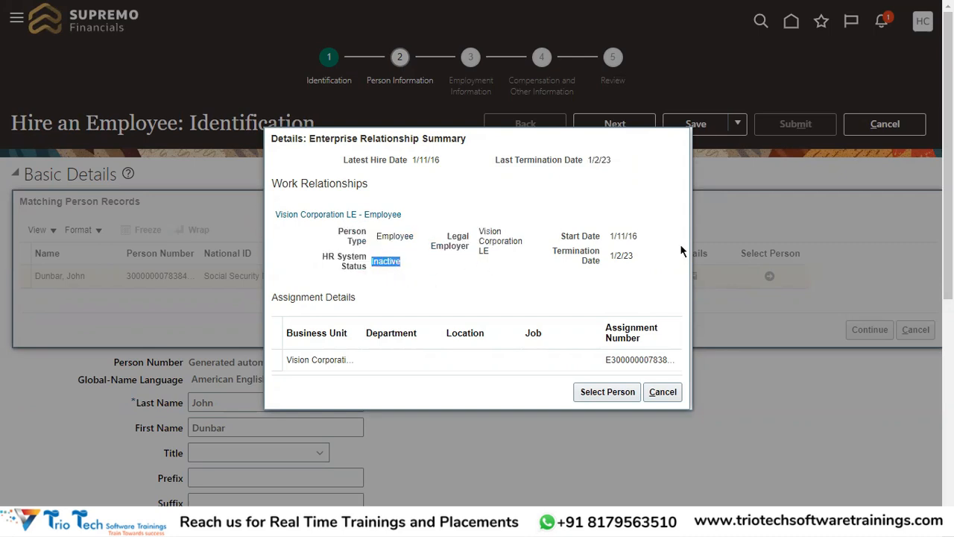
left_click(614, 235)
double_click(625, 255)
left_click(663, 393)
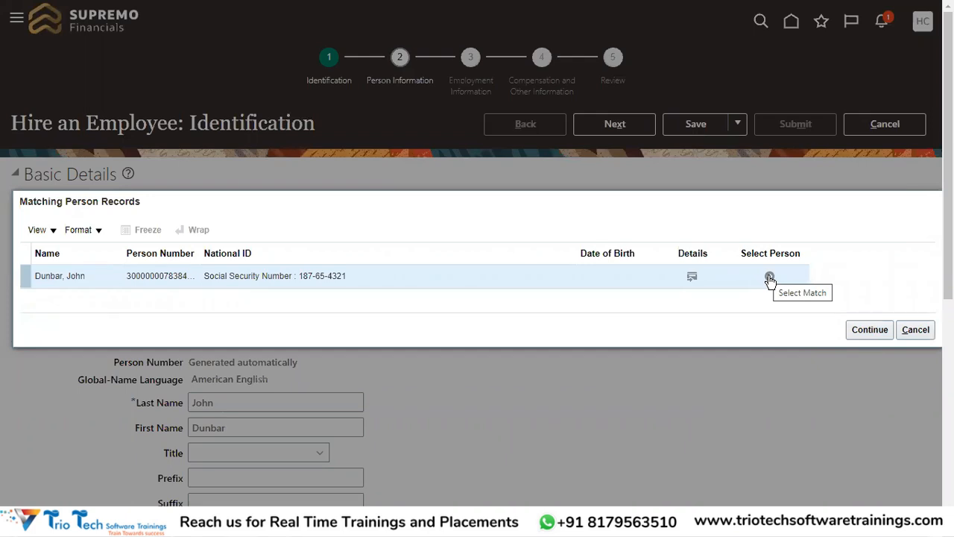
Step: Select the matching person record and agree to create a new work relationship instead of a new person record
left_click(770, 278)
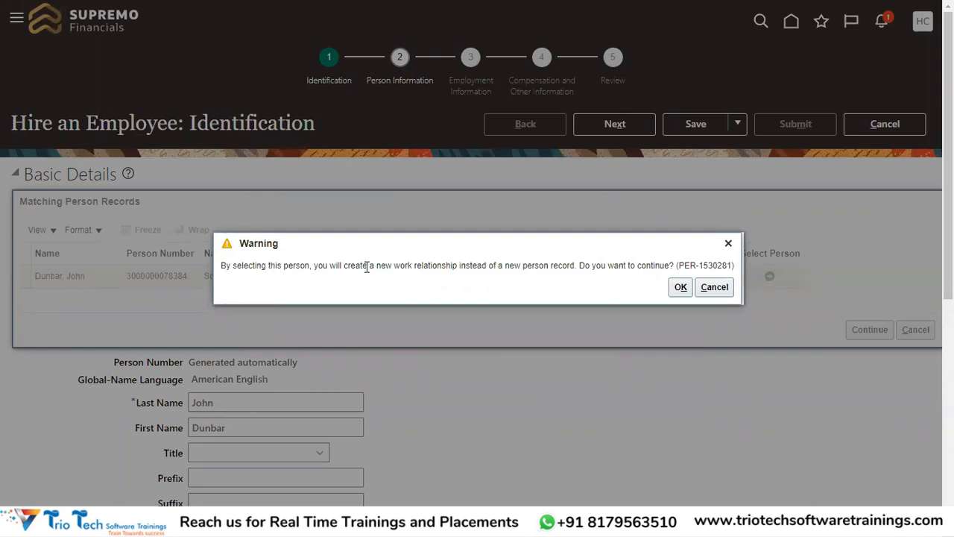
left_click_drag(344, 267, 573, 267)
double_click(473, 265)
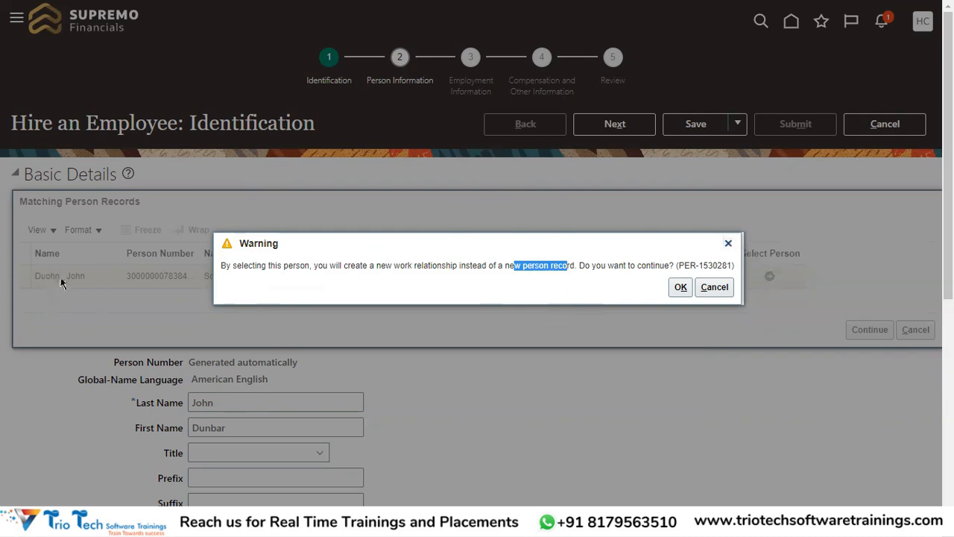
left_click(550, 285)
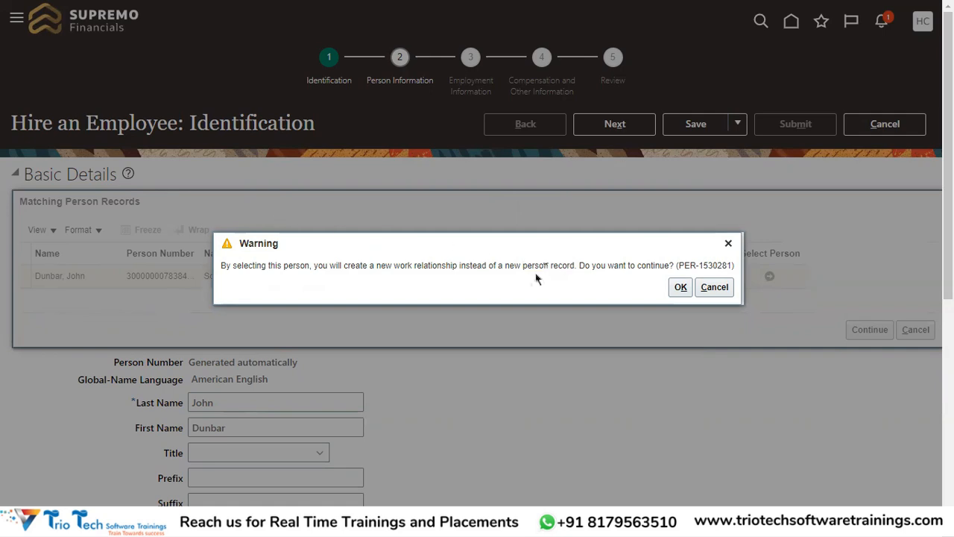
left_click_drag(378, 267, 460, 265)
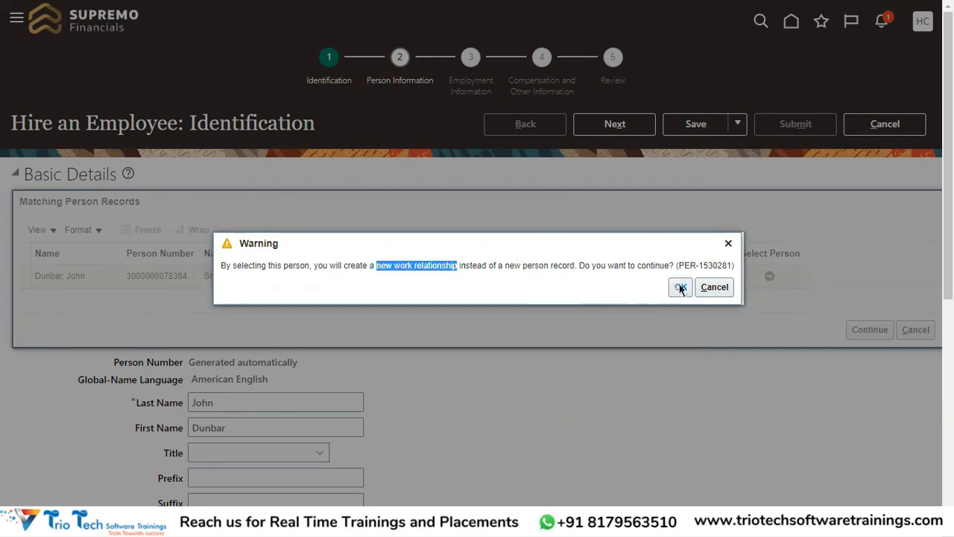
left_click(681, 287)
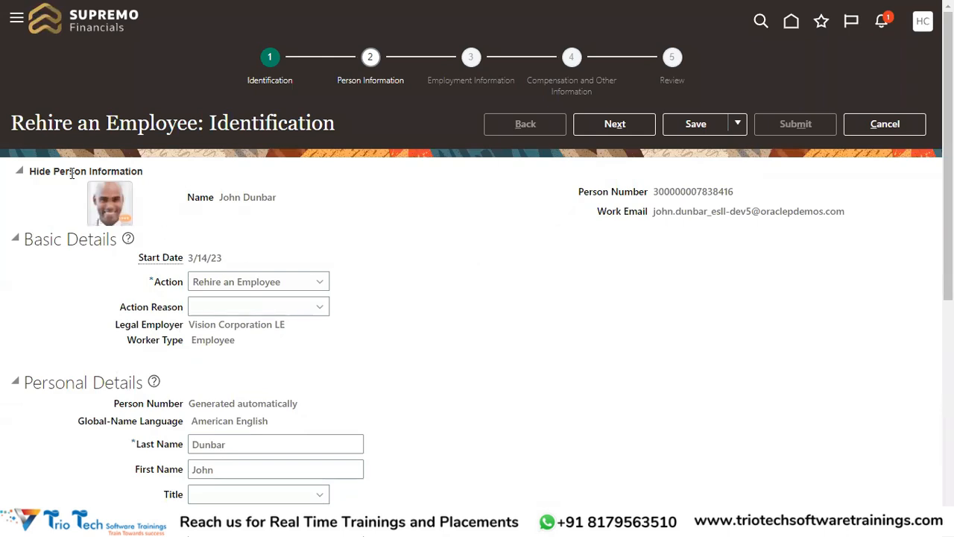
Step: Set the rehire's action reason to Rehire to fill vacant position and proceed to Person Information
left_click_drag(10, 123, 189, 125)
left_click_drag(186, 258, 256, 258)
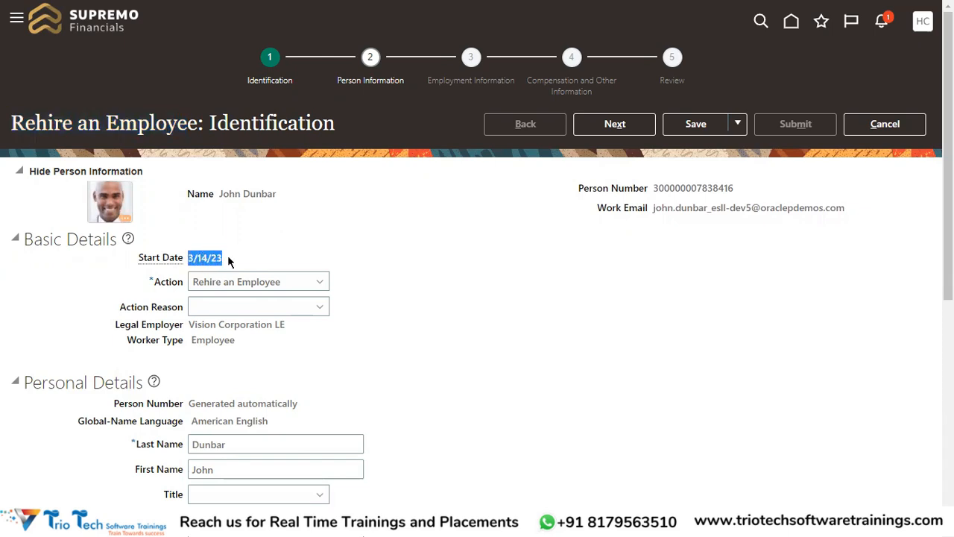
left_click(305, 307)
left_click(268, 343)
scroll(460, 277, "down", 1)
scroll(189, 358, "down", 5)
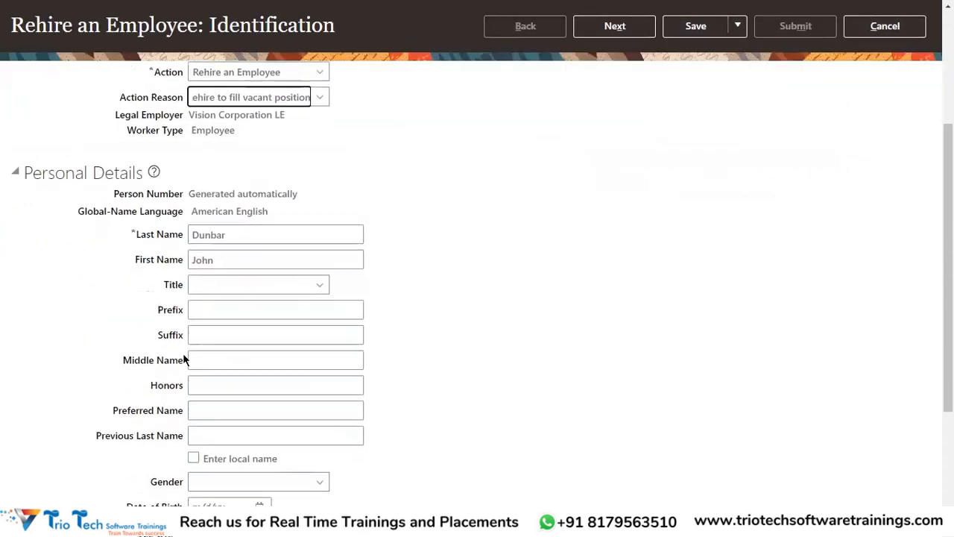
scroll(314, 467, "up", 10)
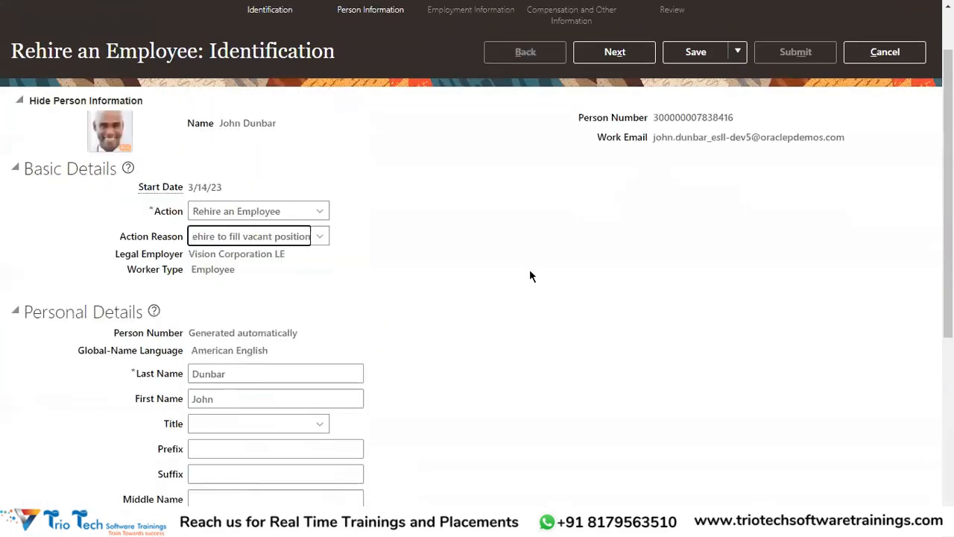
left_click(615, 124)
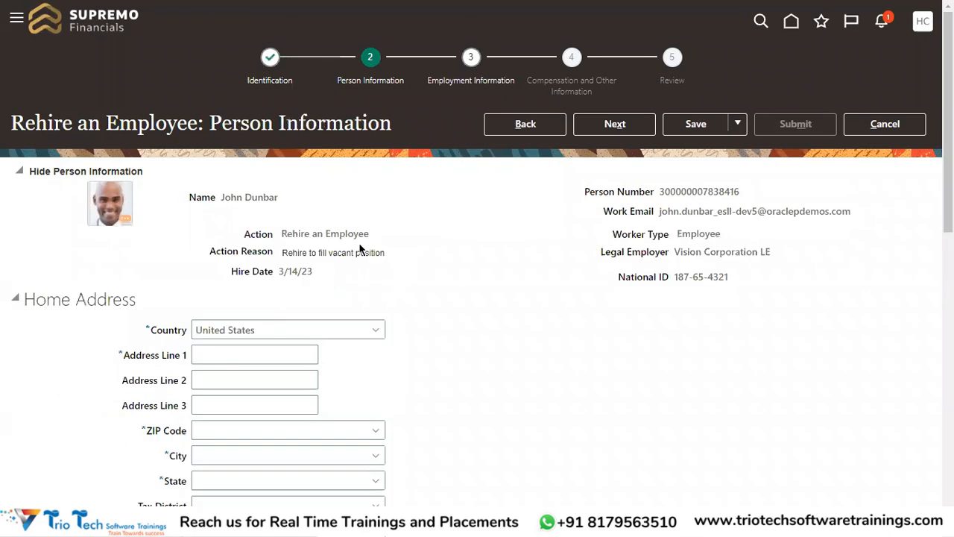
Step: Look through the rehire's Person Information without changing it and proceed to Employment Information
scroll(358, 250, "down", 8)
scroll(373, 298, "down", 3)
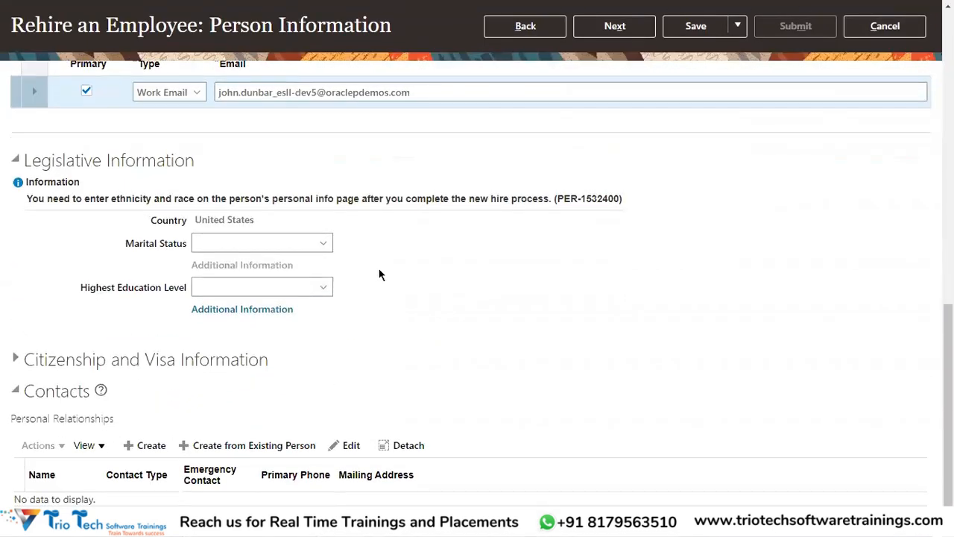
scroll(381, 273, "up", 10)
left_click(613, 125)
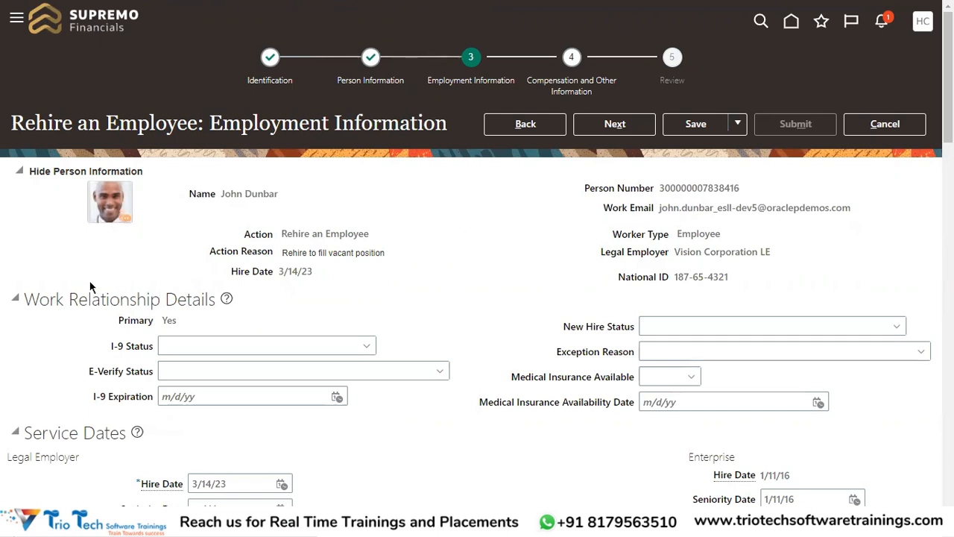
Step: Set the assignment's business unit to Canada Business Unit1 and proceed to Compensation and Other Information
left_click_drag(35, 306, 198, 302)
scroll(480, 251, "down", 4)
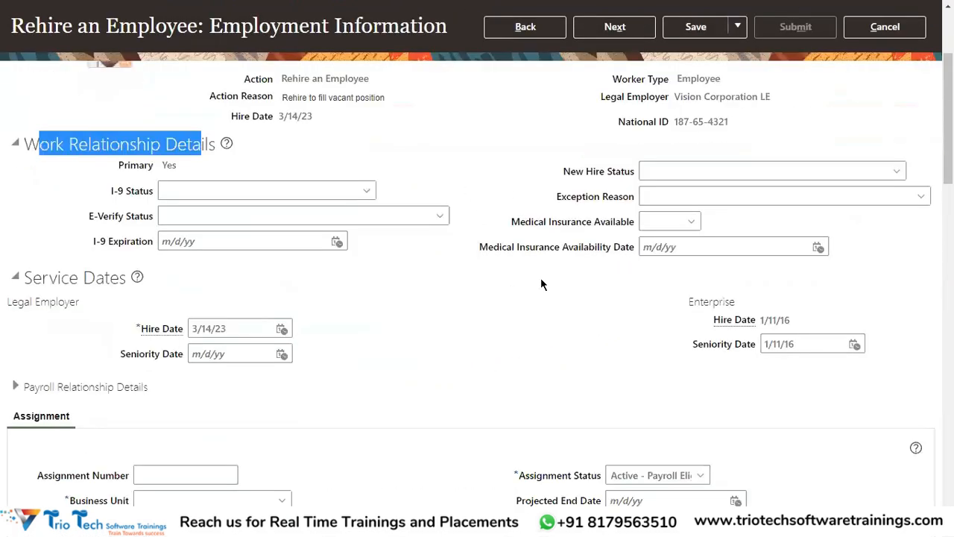
scroll(451, 252, "down", 2)
scroll(320, 273, "down", 3)
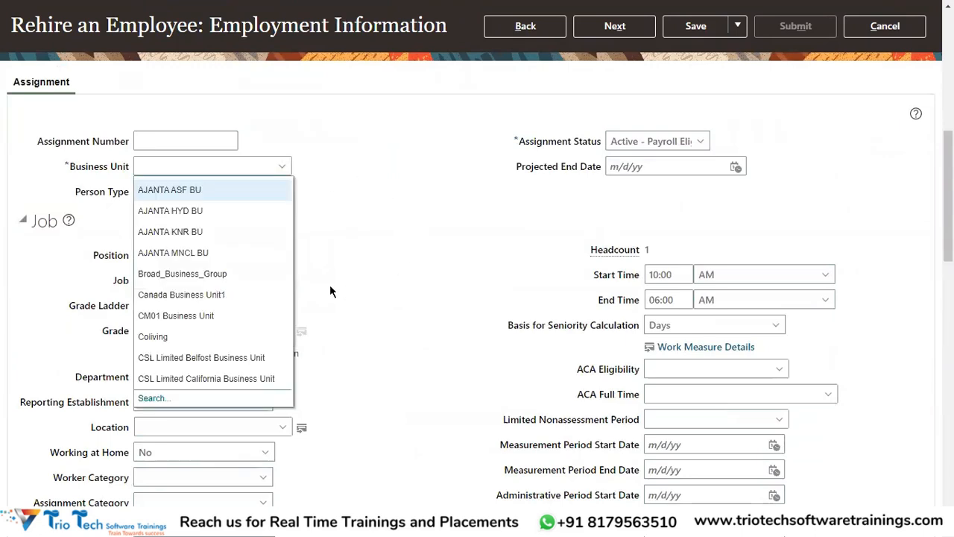
left_click(202, 295)
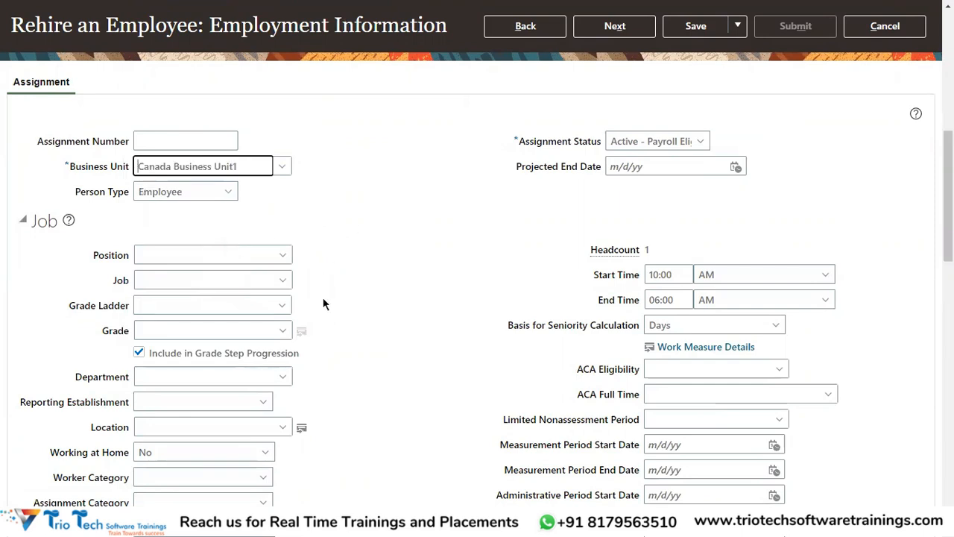
scroll(216, 268, "down", 5)
scroll(216, 268, "down", 5)
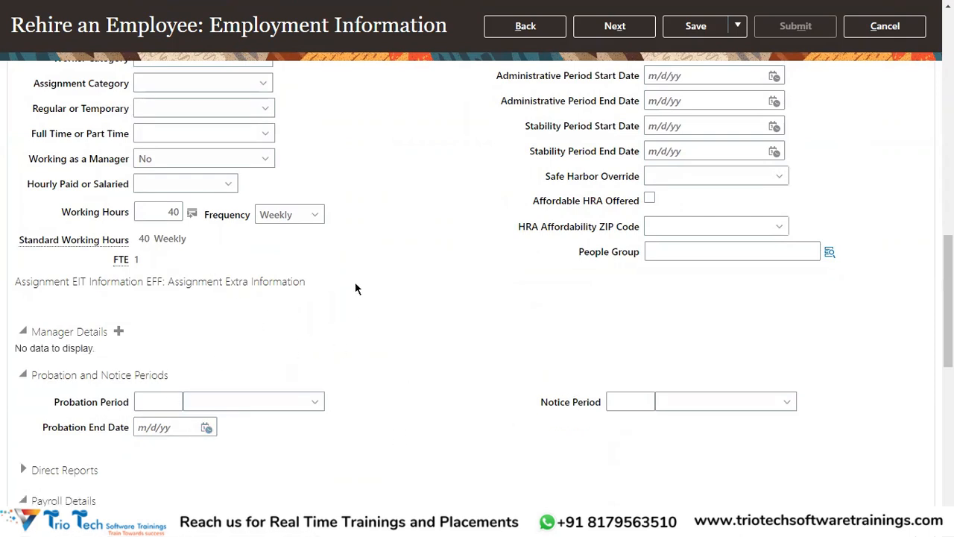
scroll(339, 339, "up", 15)
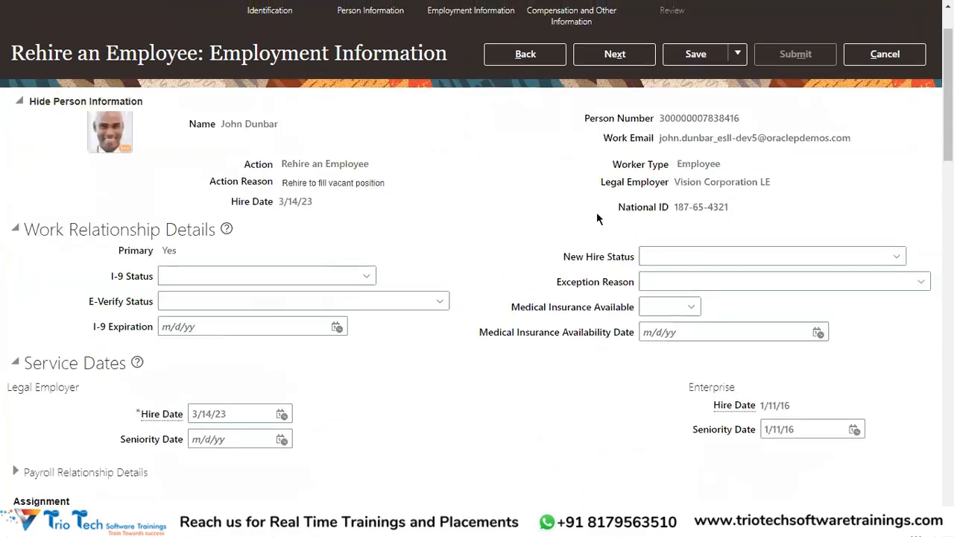
left_click(616, 124)
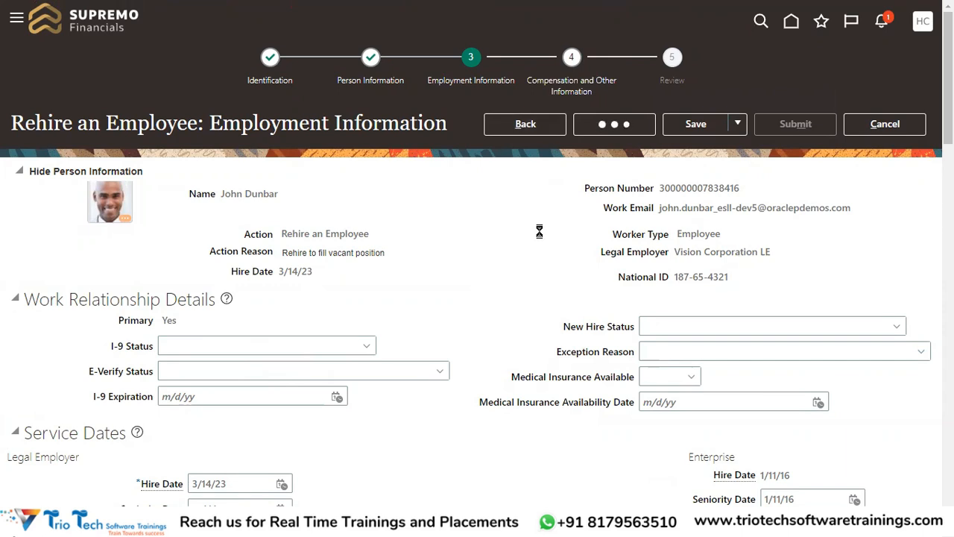
Step: Proceed to the rehire's Review stage, submit the transaction and confirm the submission
left_click(589, 124)
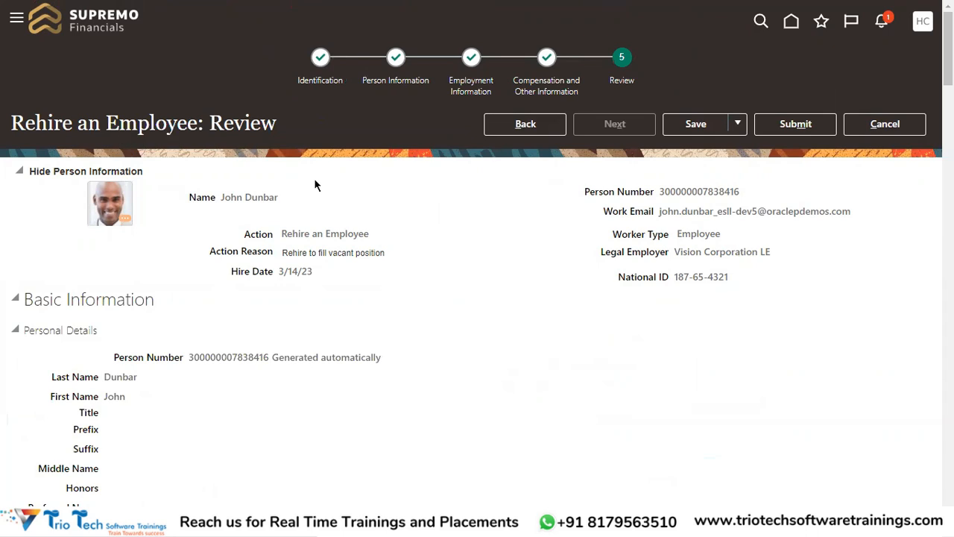
left_click(815, 124)
left_click(566, 288)
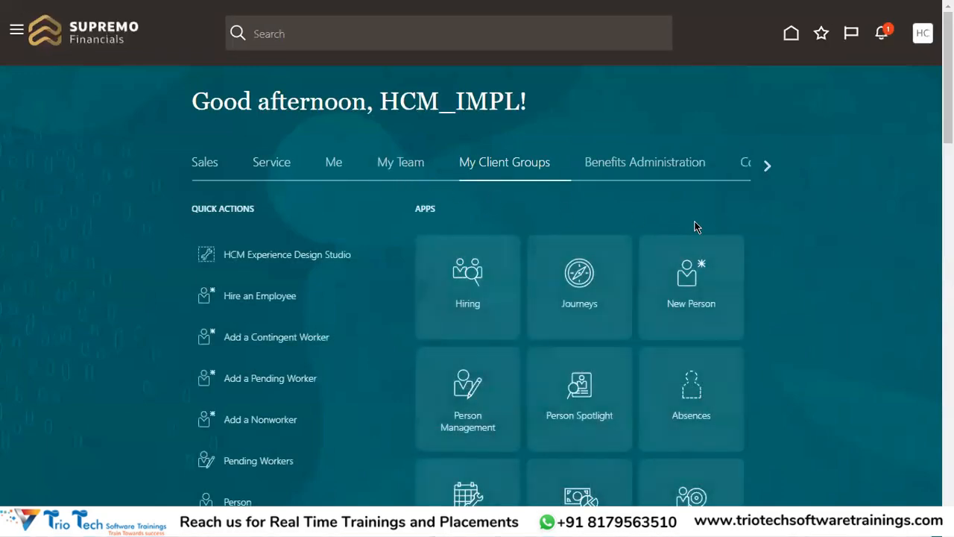
Step: Search Person Management for the rehired worker using the person number copied from Notepad++
scroll(695, 227, "down", 2)
scroll(565, 245, "up", 2)
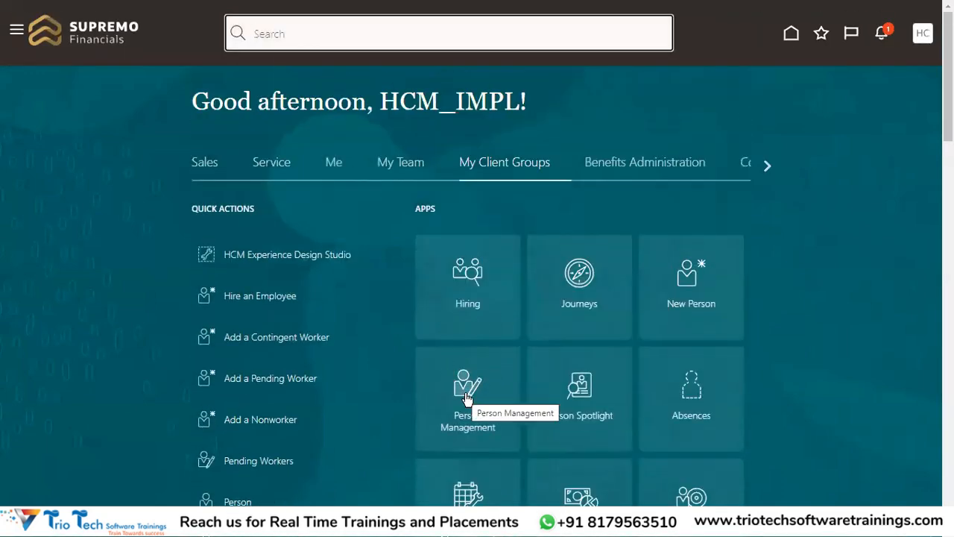
left_click(468, 399)
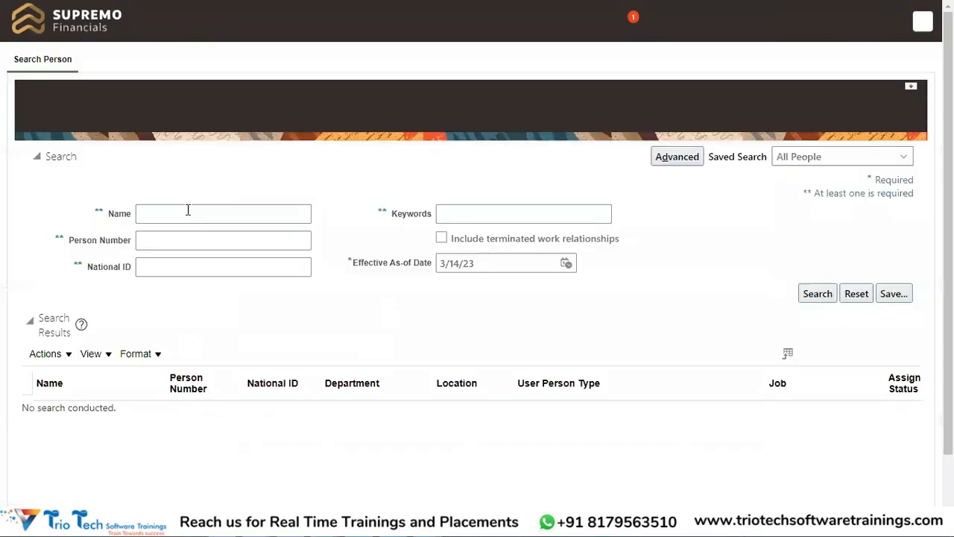
key("alt+Tab")
double_click(105, 88)
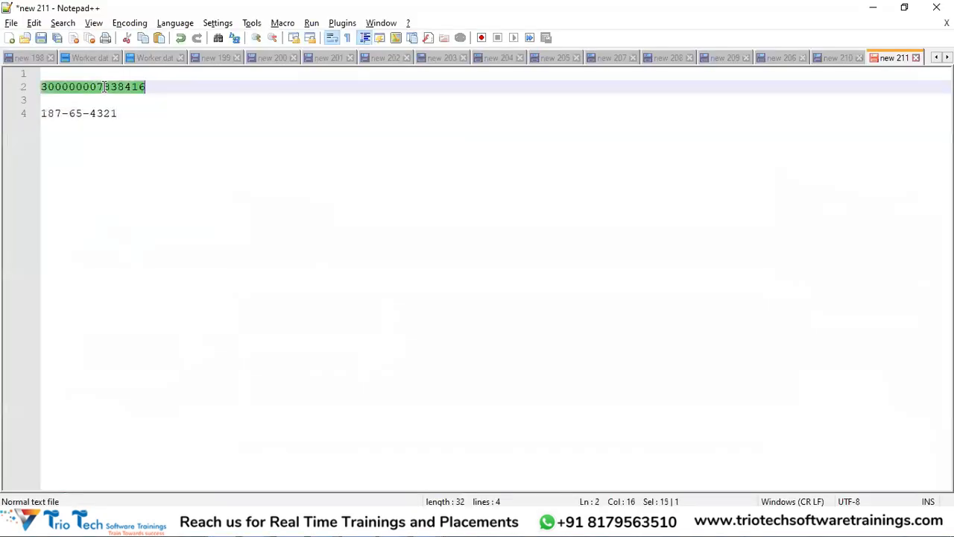
key("alt+Tab")
key("Tab")
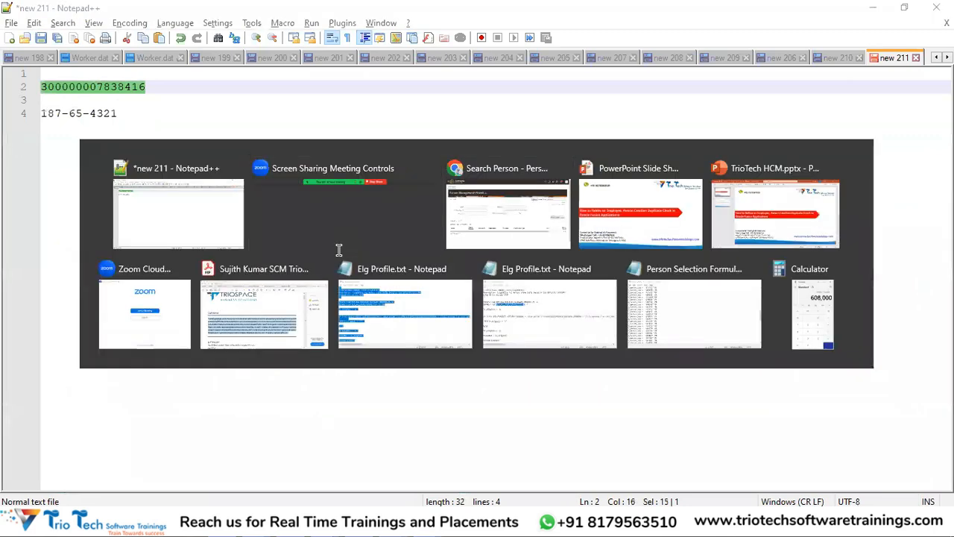
left_click(152, 241)
key("ctrl+v")
left_click(808, 292)
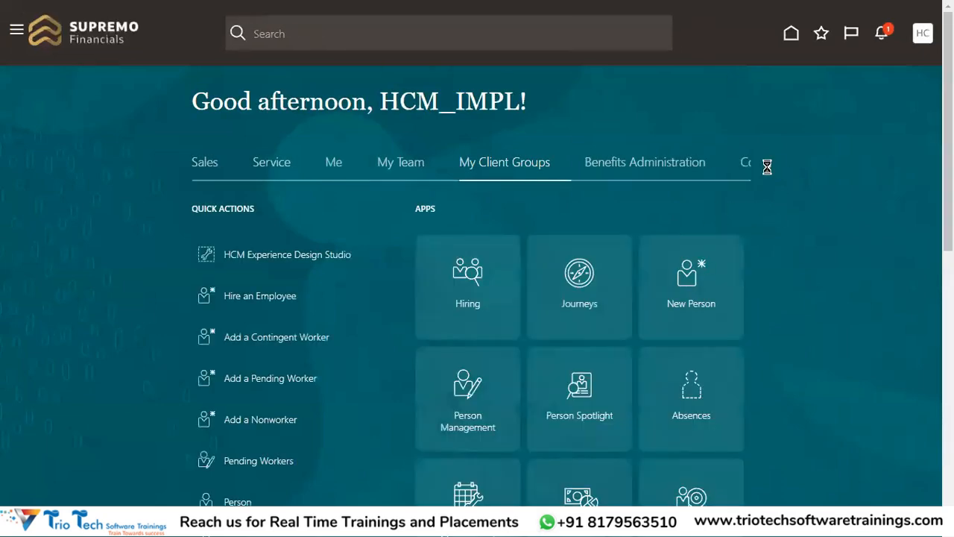
Step: Open the Transaction Manager's transaction summary and remove the Failed status filter
left_click(768, 166)
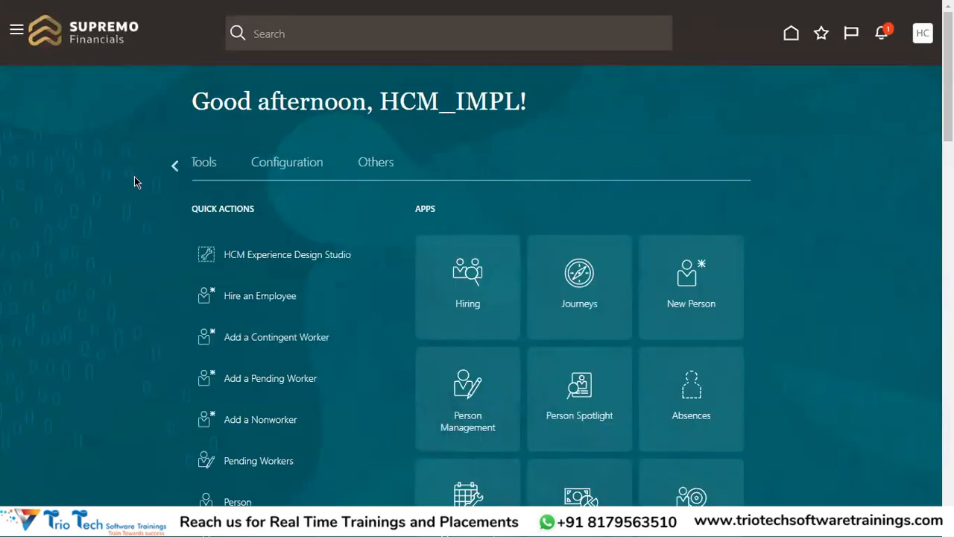
left_click(206, 165)
scroll(624, 213, "down", 3)
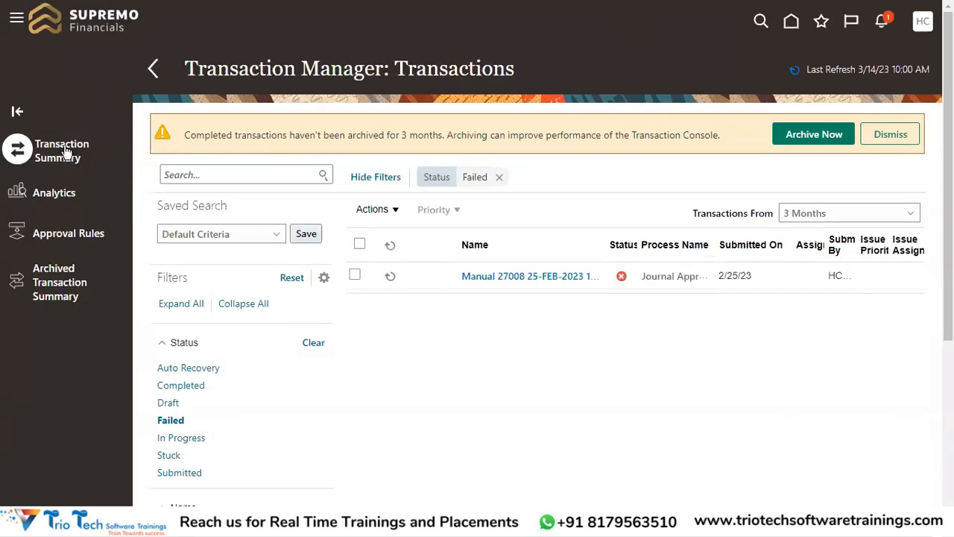
left_click(501, 178)
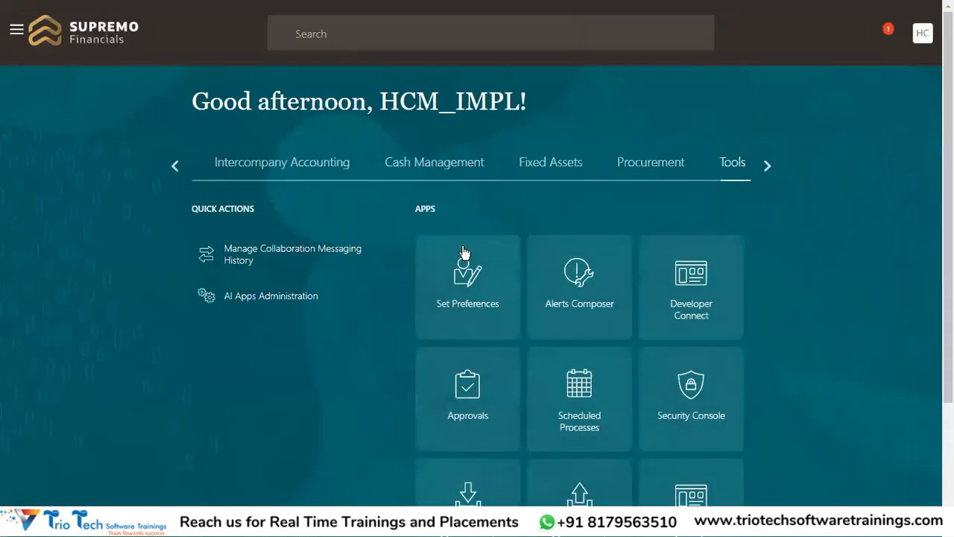
Step: Open Person Management from the My Client Groups apps
left_click(177, 169)
left_click(178, 169)
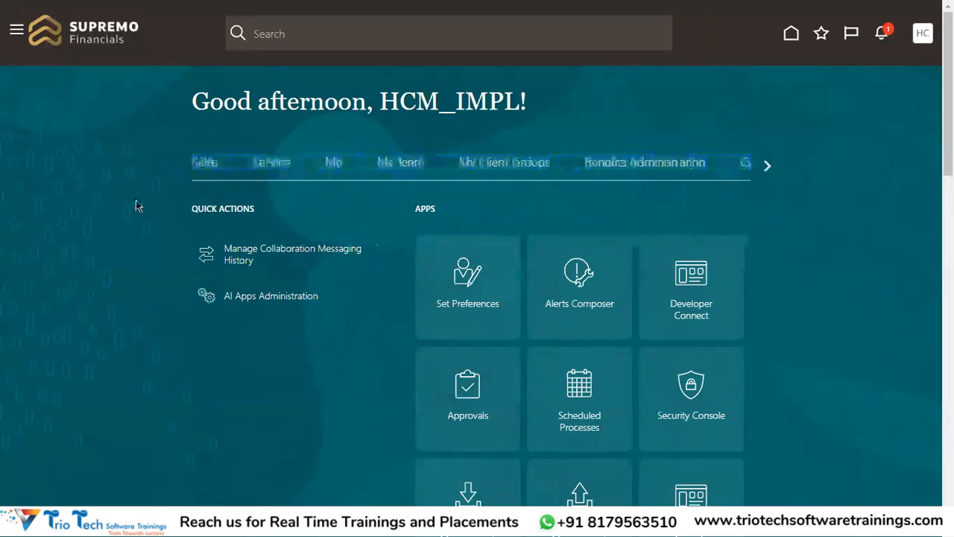
left_click(515, 164)
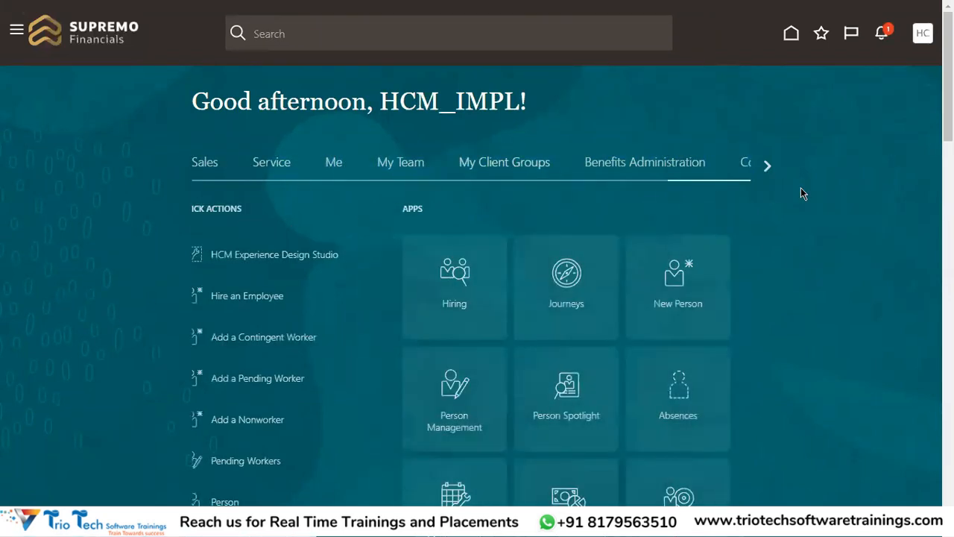
scroll(801, 188, "down", 3)
left_click(464, 225)
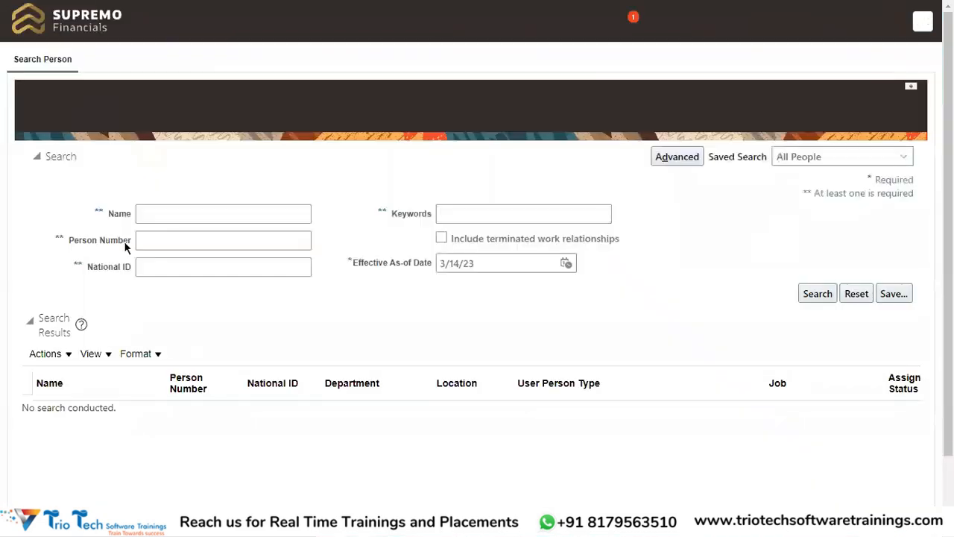
Step: Search for the rehired worker by the copied person number, with terminated work relationships included
left_click(179, 241)
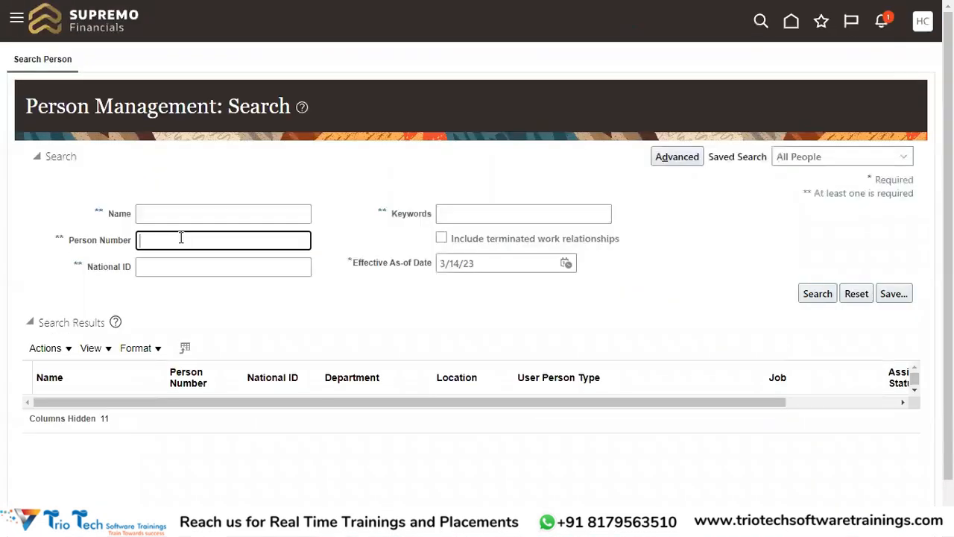
key("ctrl+v")
left_click(815, 295)
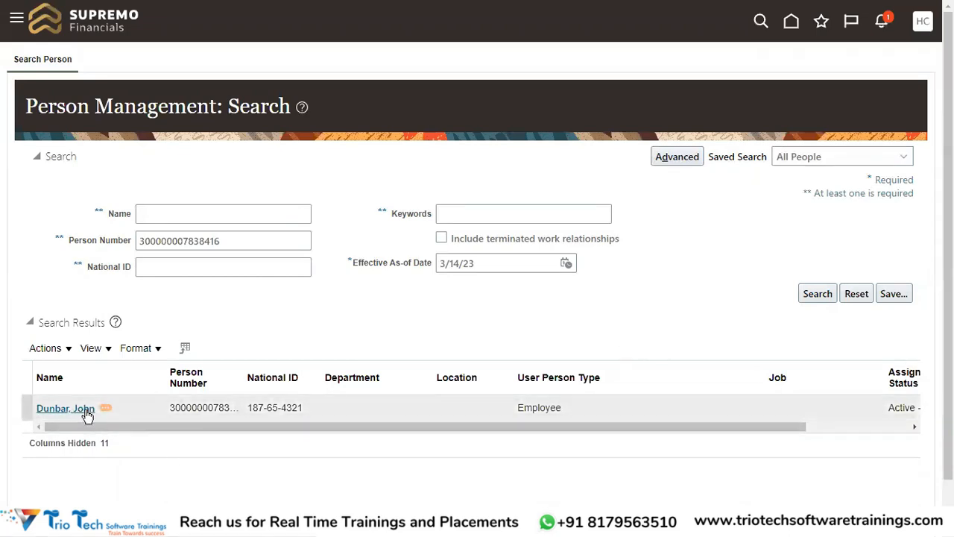
left_click(815, 294)
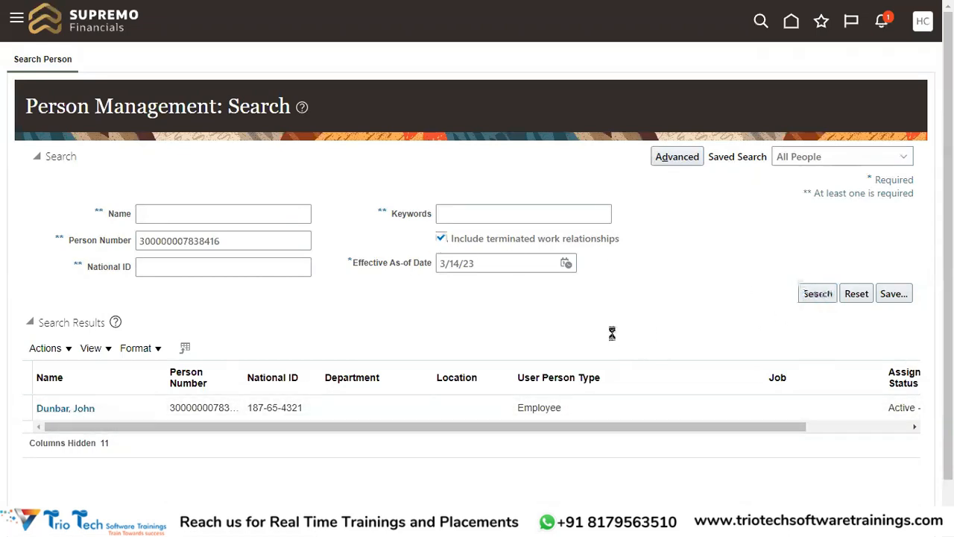
Step: Rerun the person number search without terminated work relationships and open the worker's active employment record
left_click(441, 238)
left_click(814, 294)
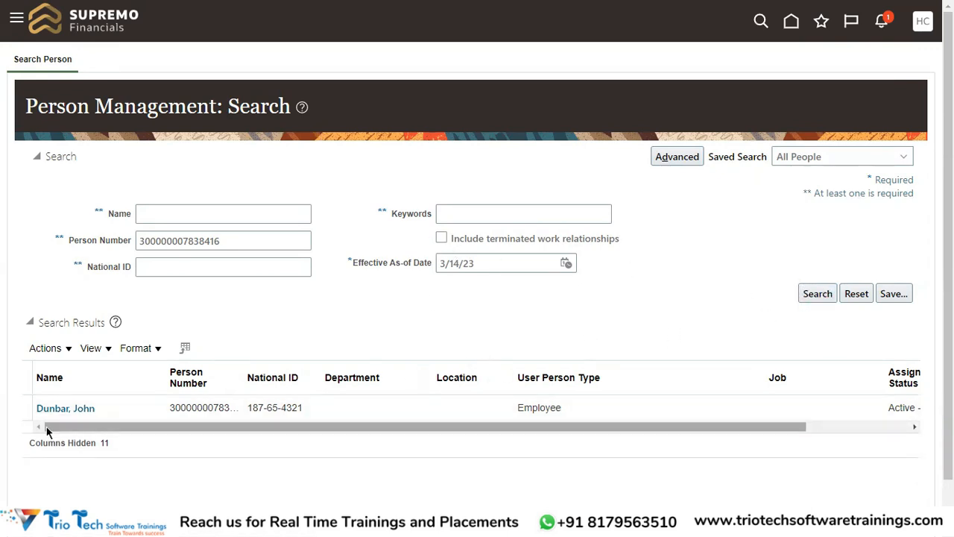
left_click(123, 408)
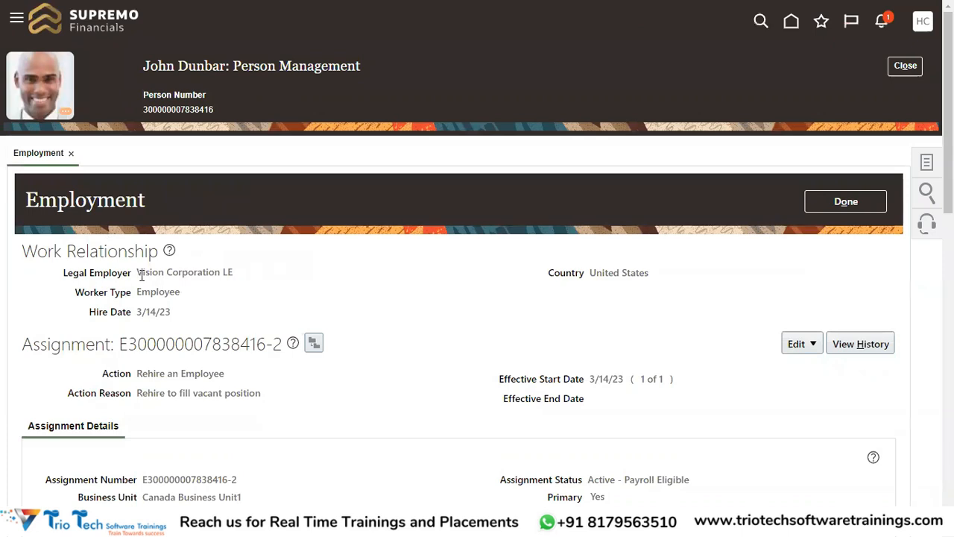
Step: Examine the rehired worker's legal employer, hire date, action, assignment number and person number in the employment record
left_click_drag(137, 273, 245, 271)
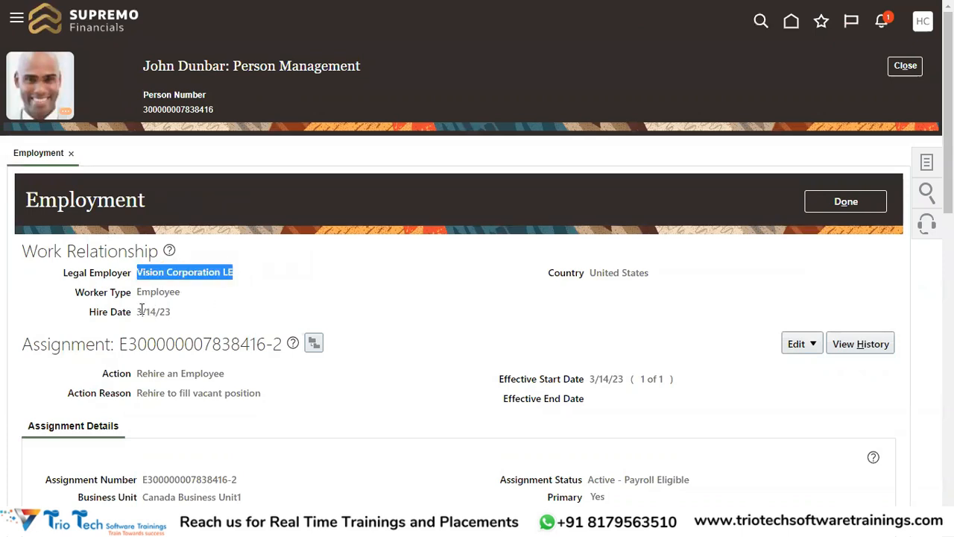
left_click_drag(141, 312, 170, 315)
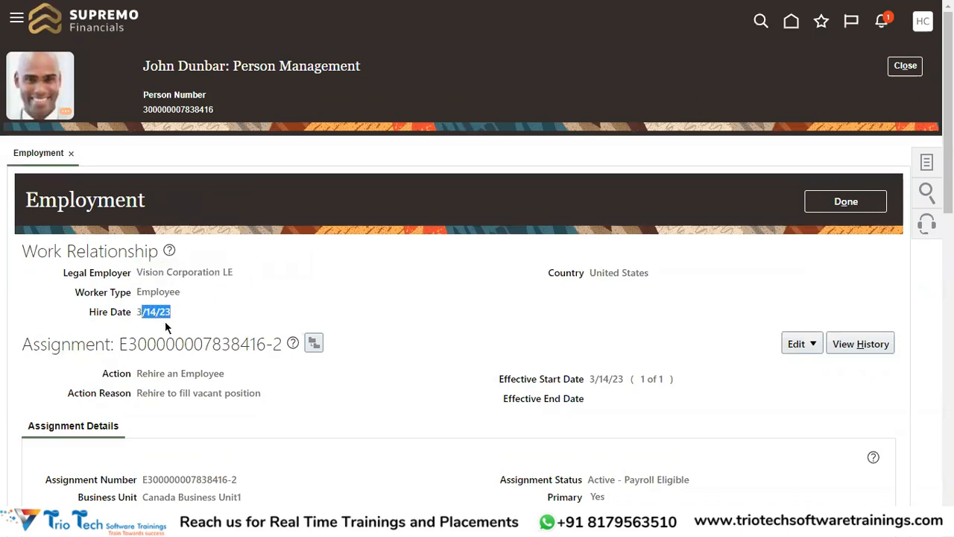
scroll(348, 277, "down", 3)
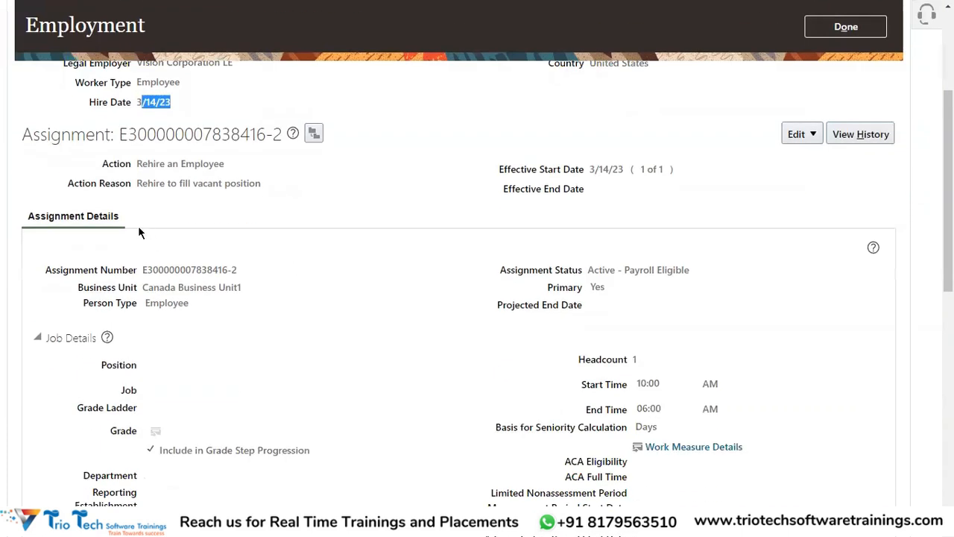
left_click_drag(138, 164, 227, 158)
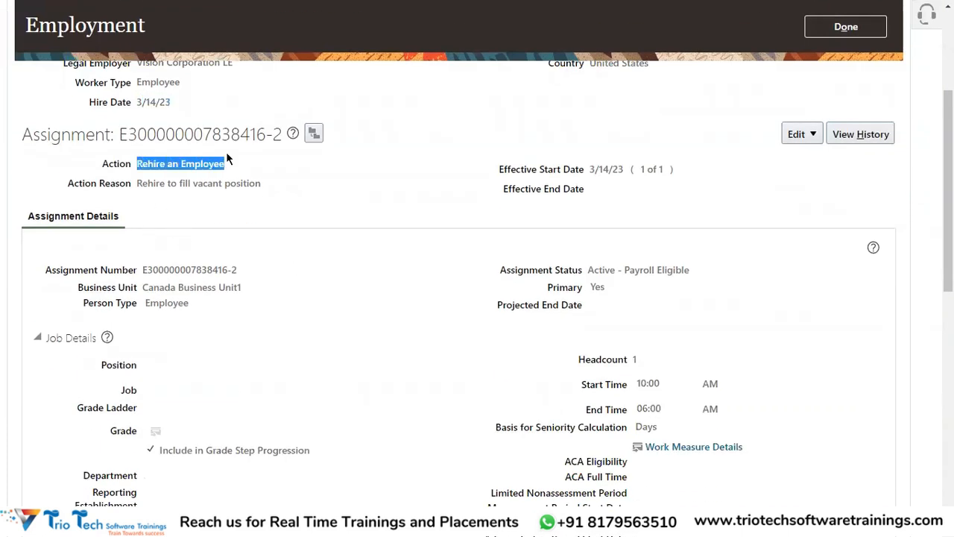
left_click_drag(143, 270, 222, 270)
scroll(299, 178, "up", 3)
double_click(188, 108)
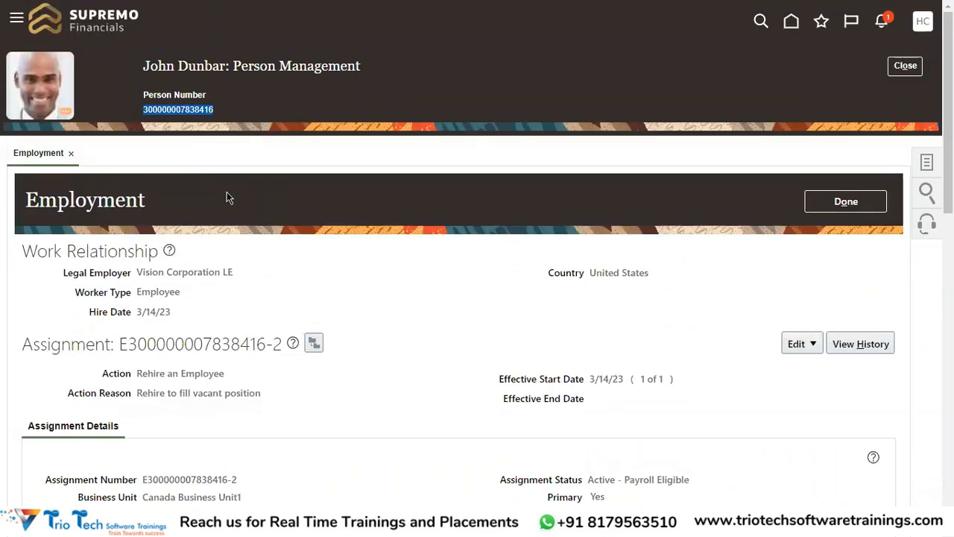
scroll(463, 233, "down", 3)
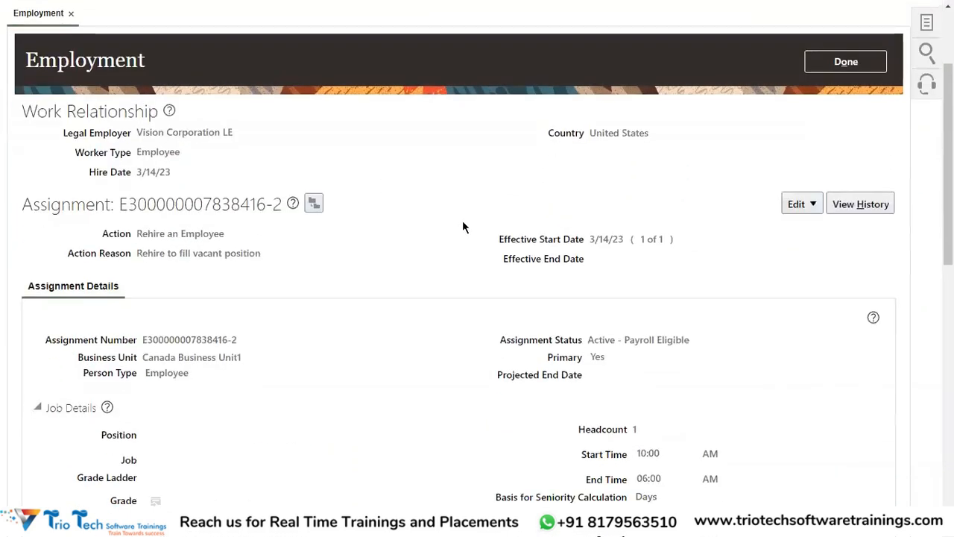
scroll(462, 224, "down", 3)
scroll(469, 214, "up", 5)
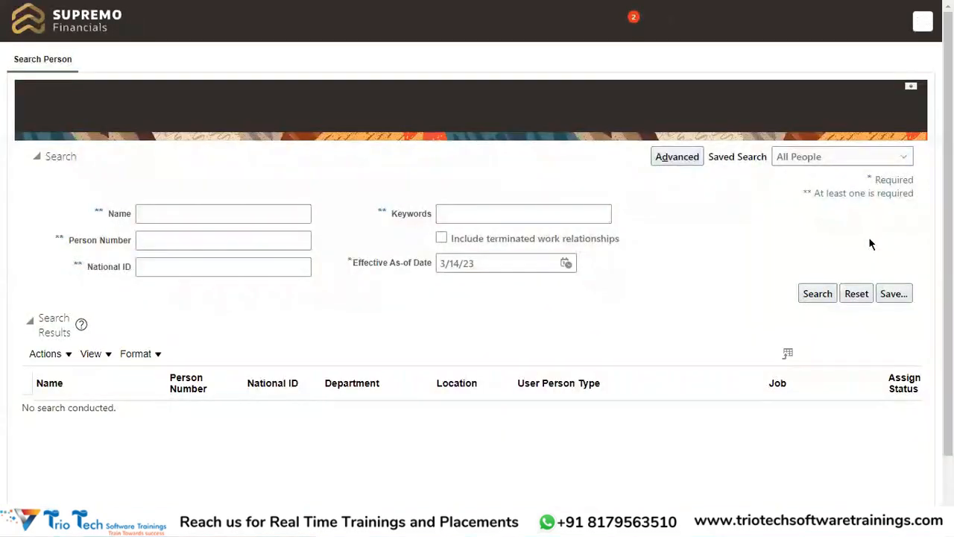
Step: Search Person Management by the worker's first name, including terminated work relationships, and open the worker's inactive record
left_click(167, 215)
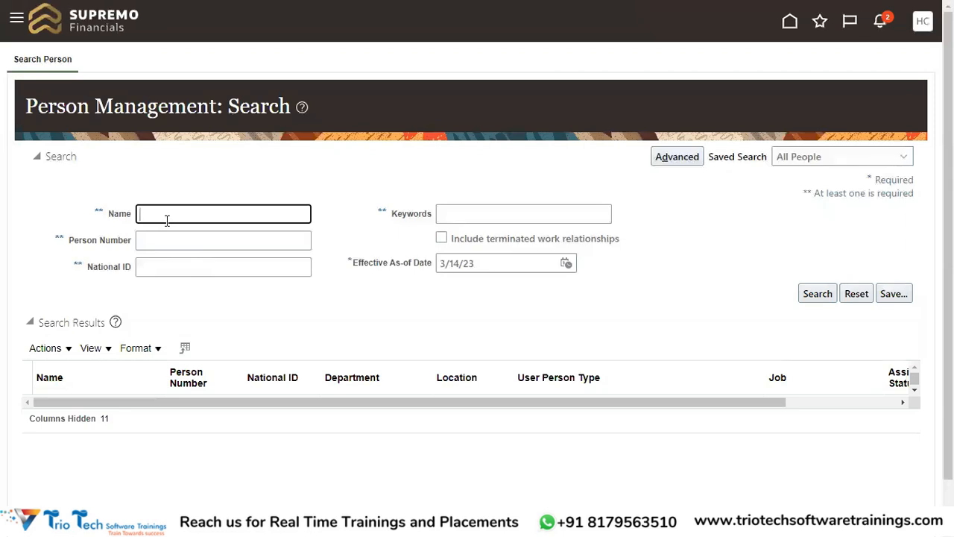
type("John")
left_click(442, 238)
left_click(814, 292)
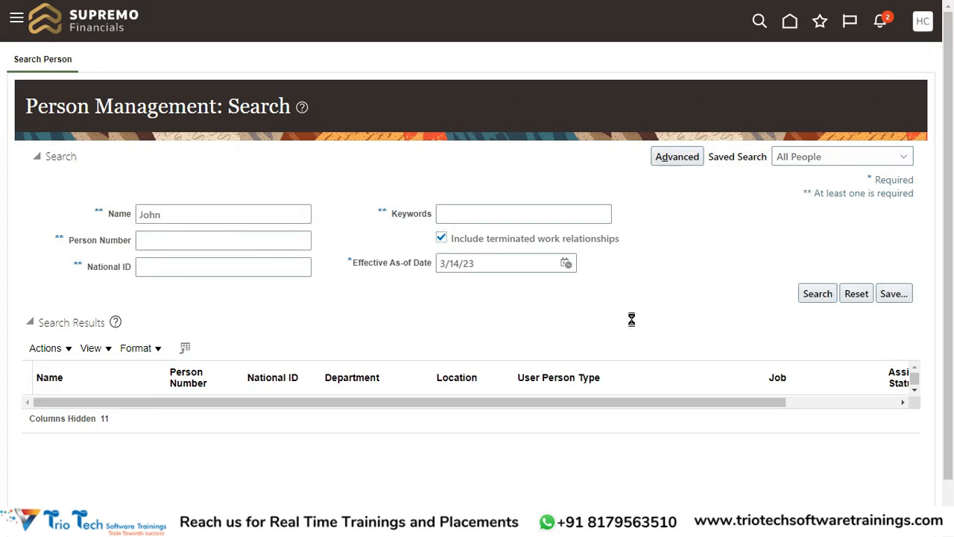
scroll(681, 279, "down", 2)
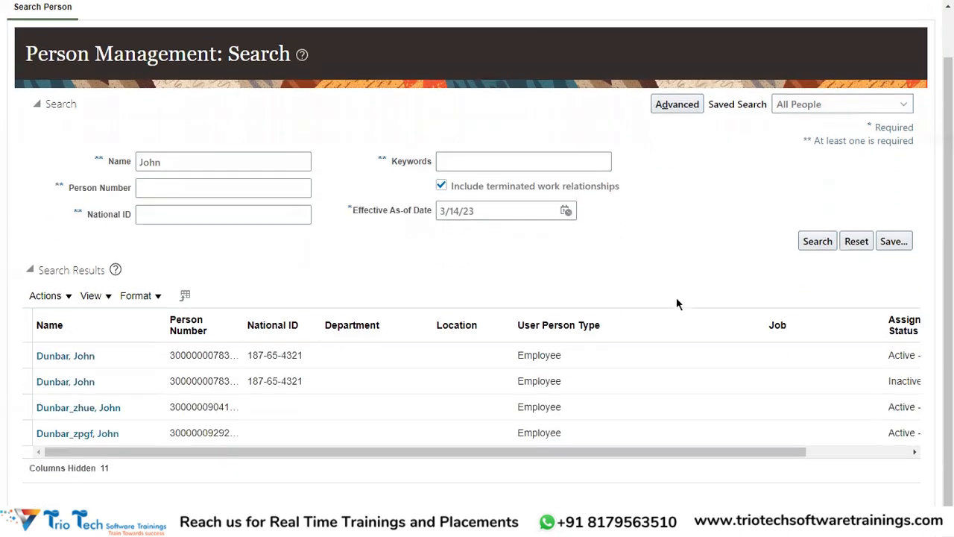
left_click(62, 387)
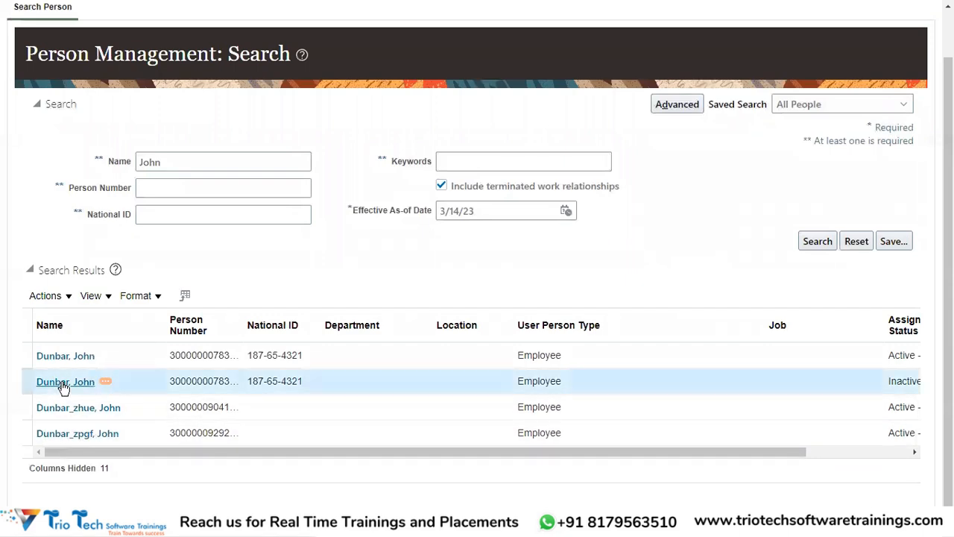
Step: Check the termination date and assignment status in the worker's earlier employment record
scroll(616, 279, "up", 2)
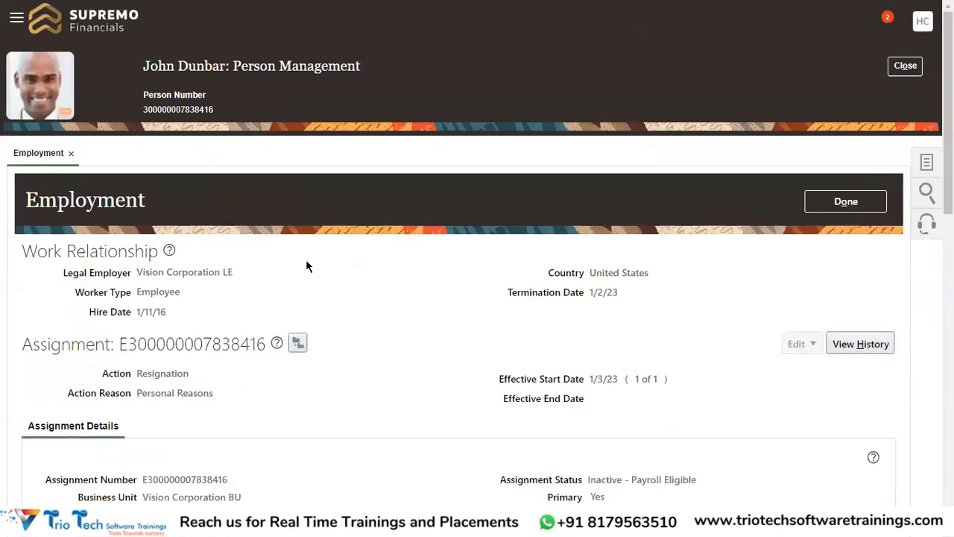
left_click_drag(508, 293, 585, 292)
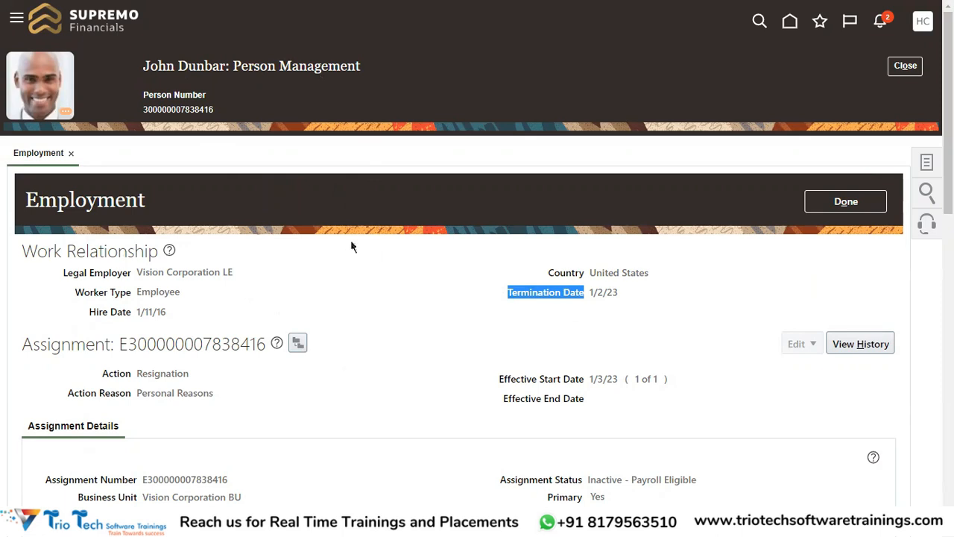
scroll(575, 407, "down", 1)
left_click_drag(589, 409, 695, 408)
scroll(924, 186, "up", 1)
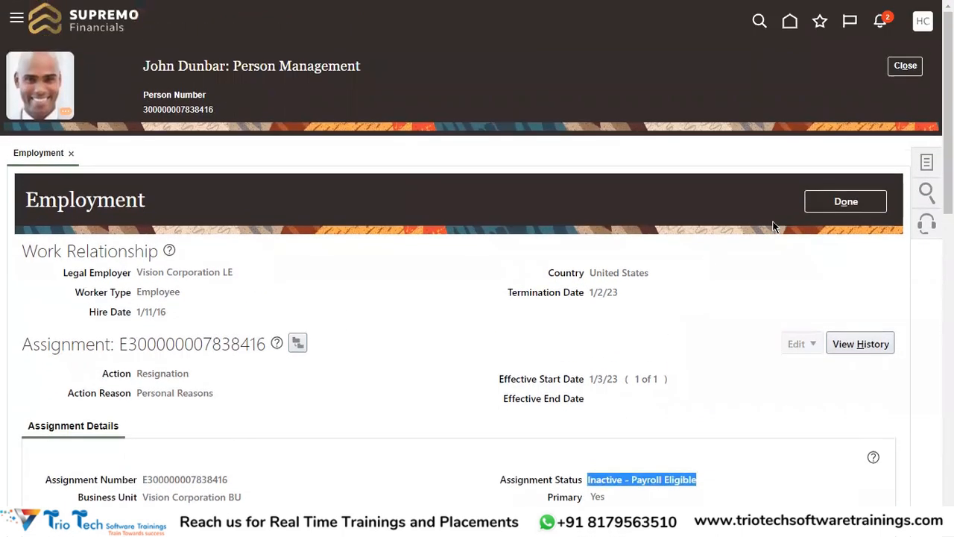
Step: Open Create Work Relationship from the worker's Personal and Employment tasks
left_click(927, 164)
scroll(871, 295, "down", 2)
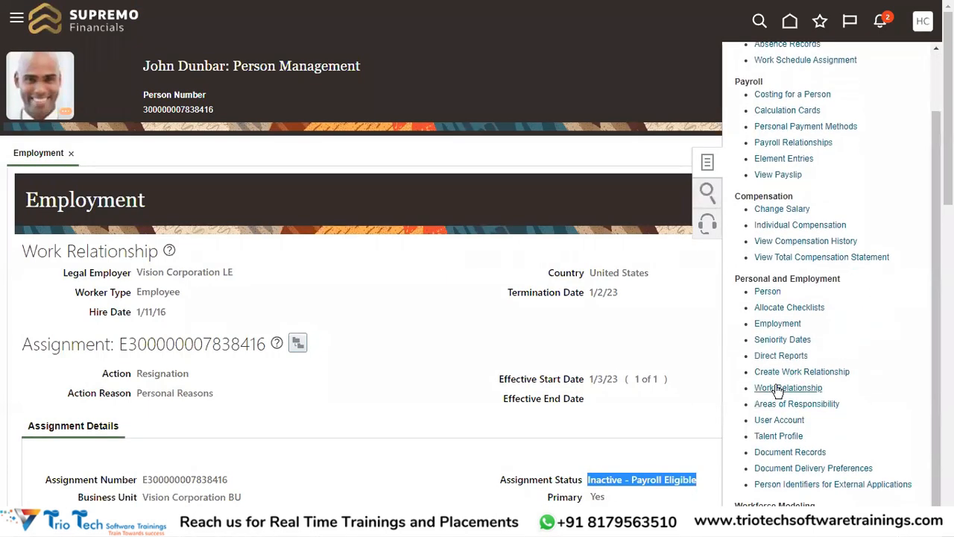
left_click(787, 376)
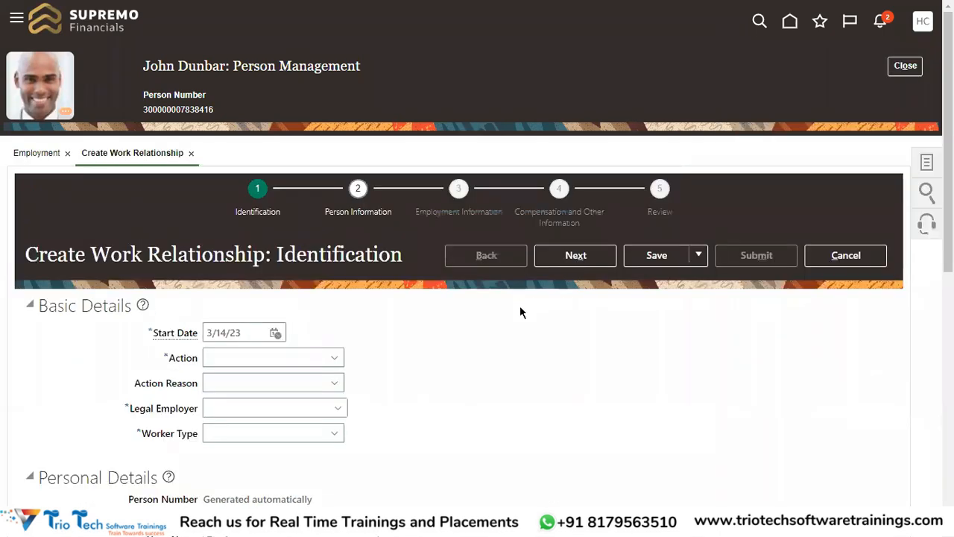
Step: Examine the person number, basic details and personal details on the Identification page, and cancel the new work relationship without saving
left_click_drag(26, 256, 266, 256)
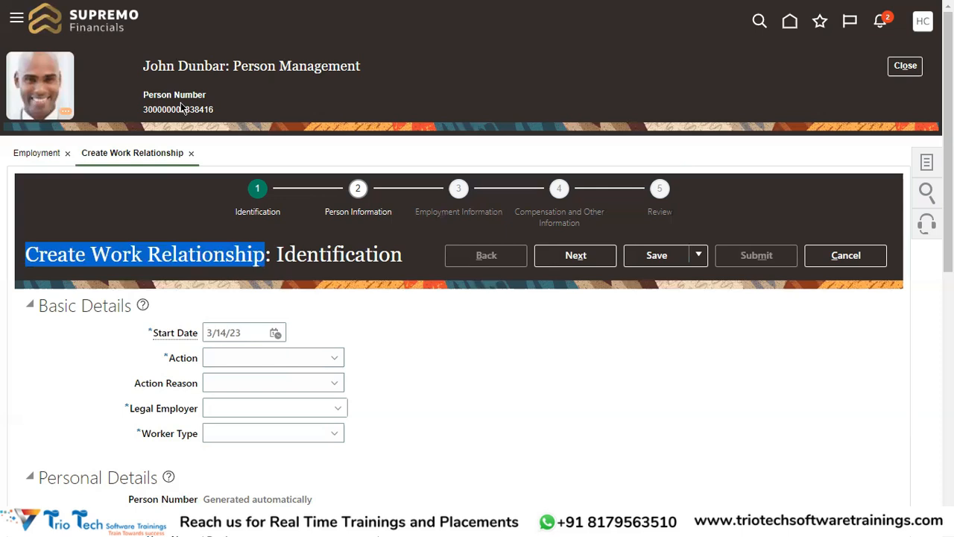
left_click(176, 66)
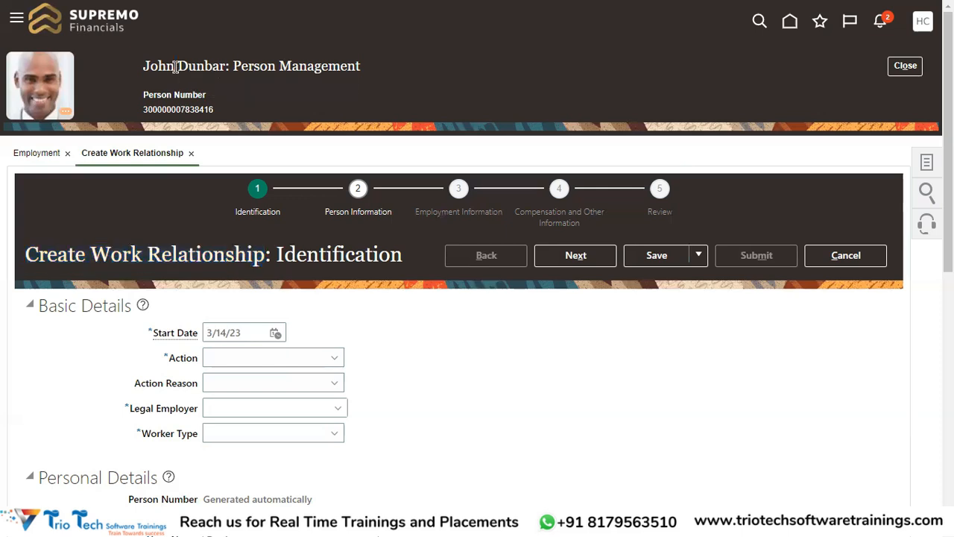
double_click(197, 110)
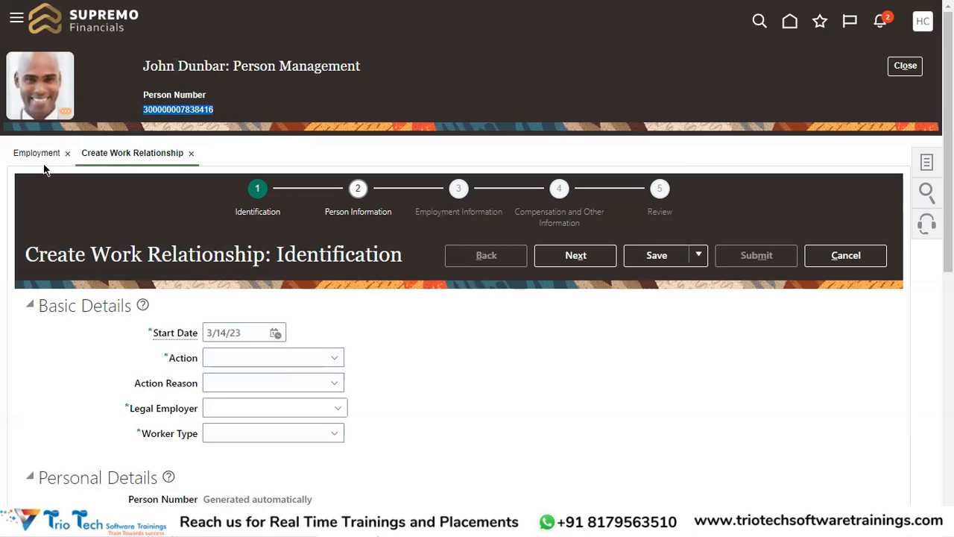
left_click(52, 248)
scroll(231, 287, "down", 5)
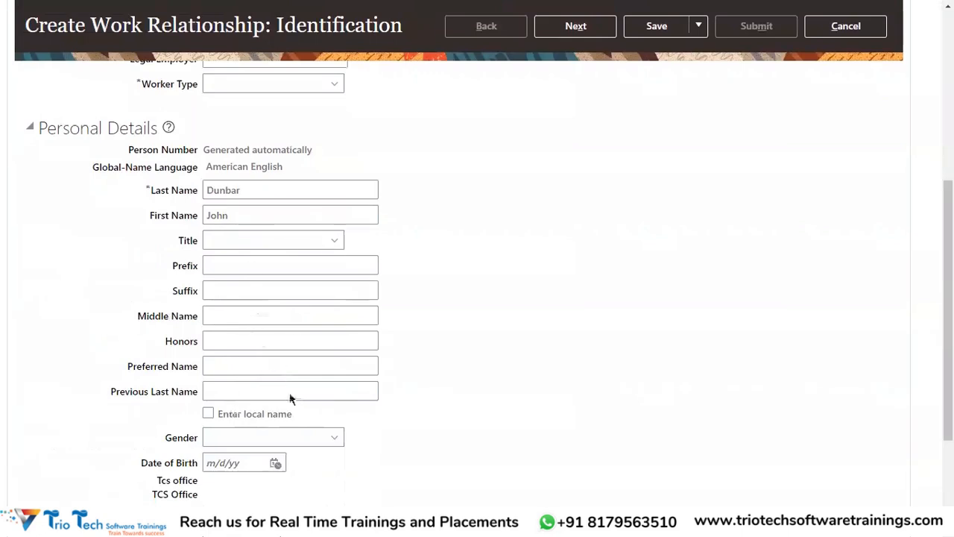
scroll(291, 396, "up", 4)
scroll(308, 314, "up", 1)
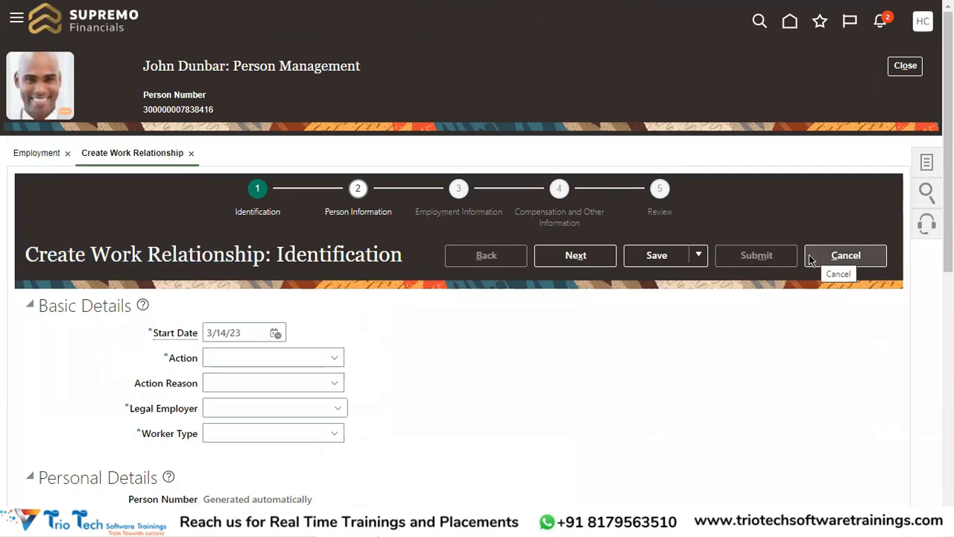
left_click_drag(184, 333, 153, 333)
scroll(260, 387, "down", 2)
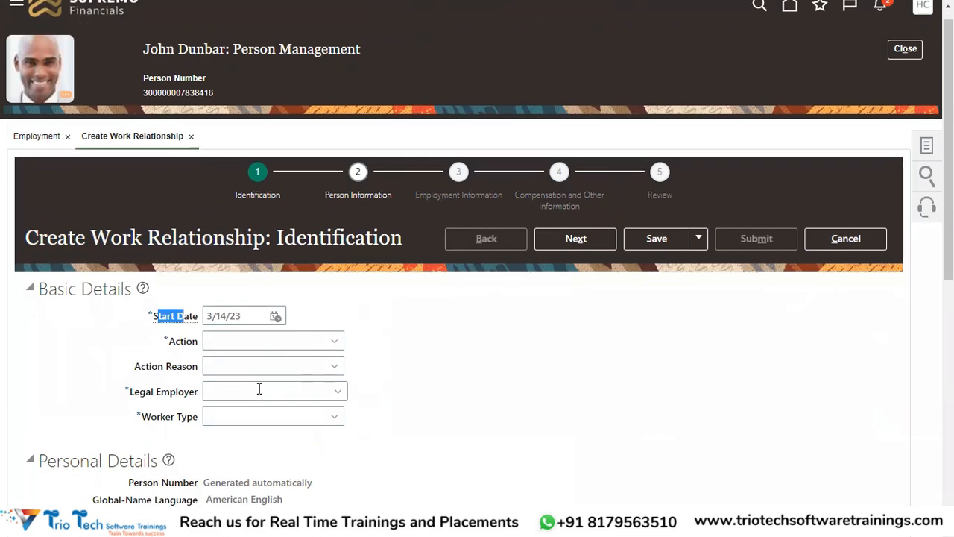
scroll(512, 275, "down", 2)
scroll(517, 262, "up", 4)
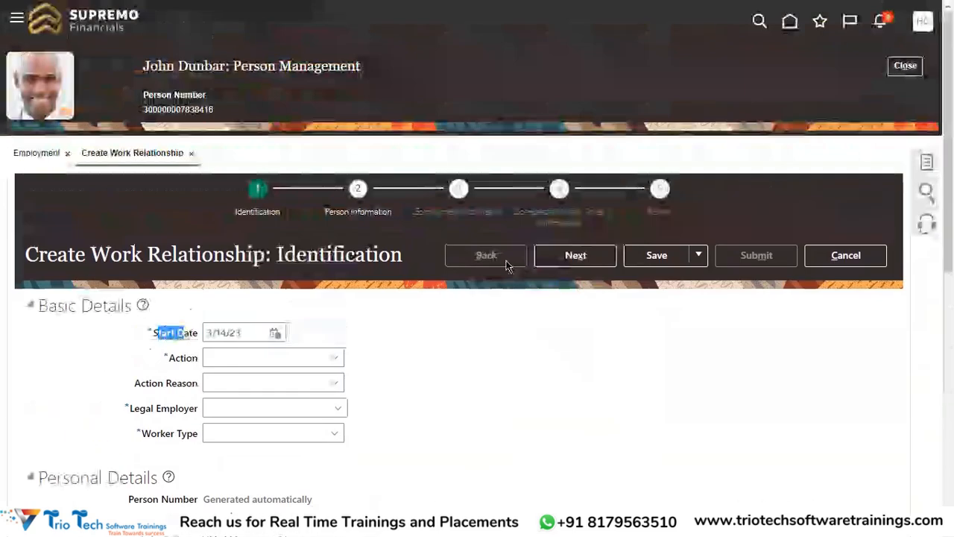
left_click(846, 257)
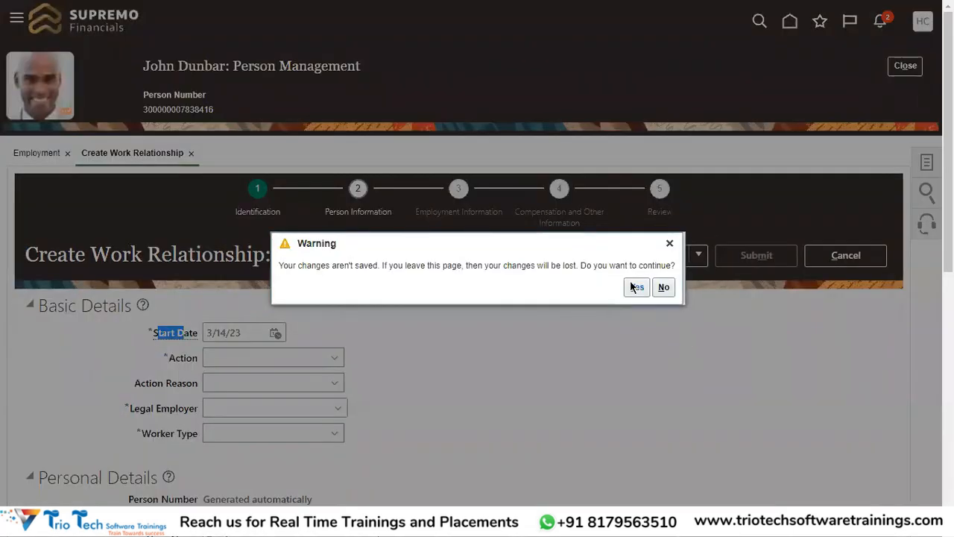
left_click(634, 291)
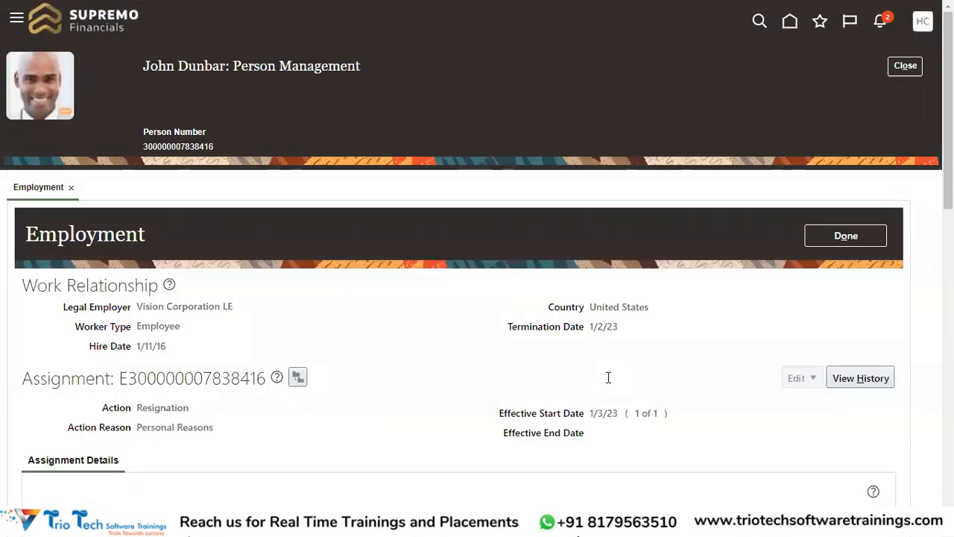